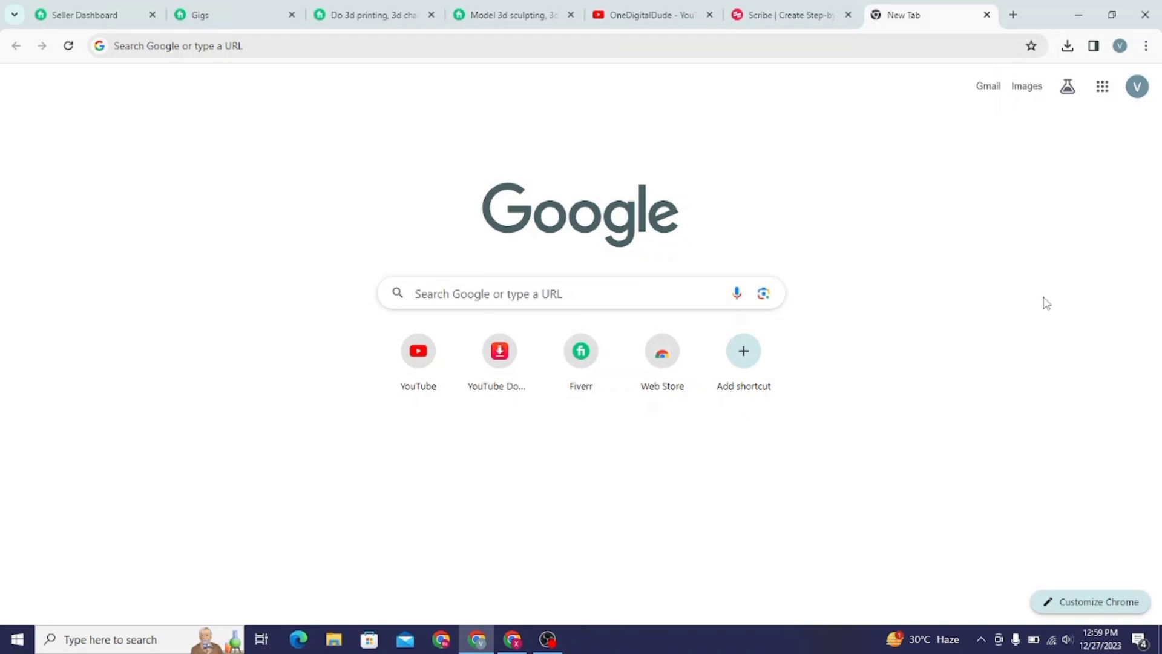
Search Google for "scribehow", open the scribehow.com website and close the duplicate Scribe page.
left_click(664, 47)
type("scri")
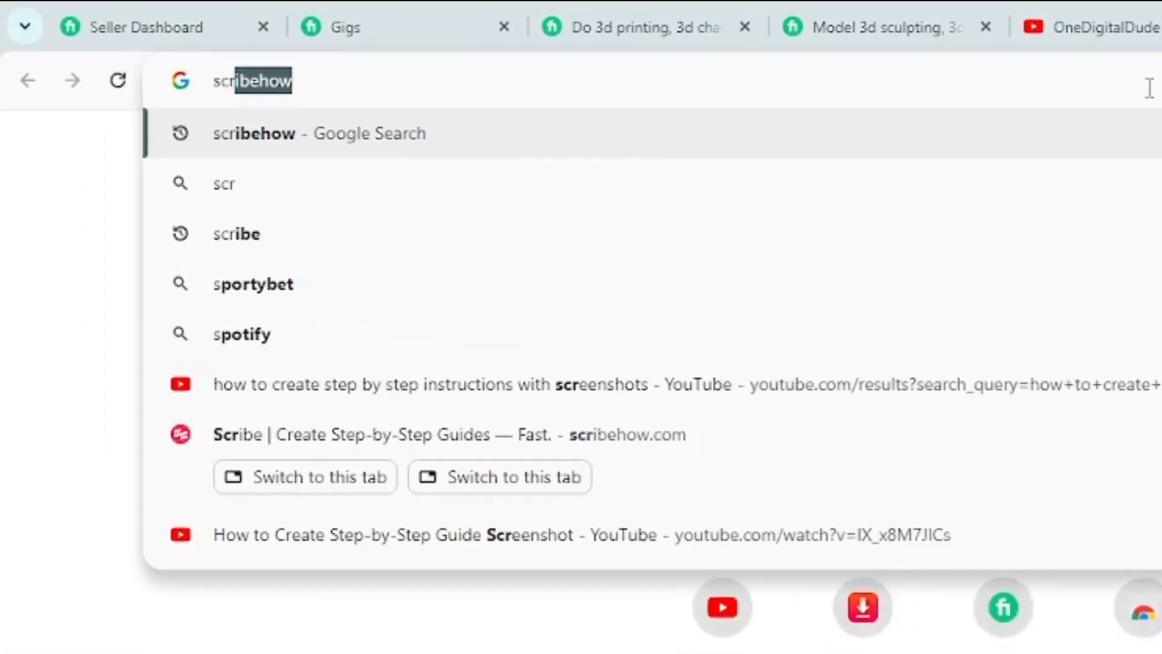
type("behow")
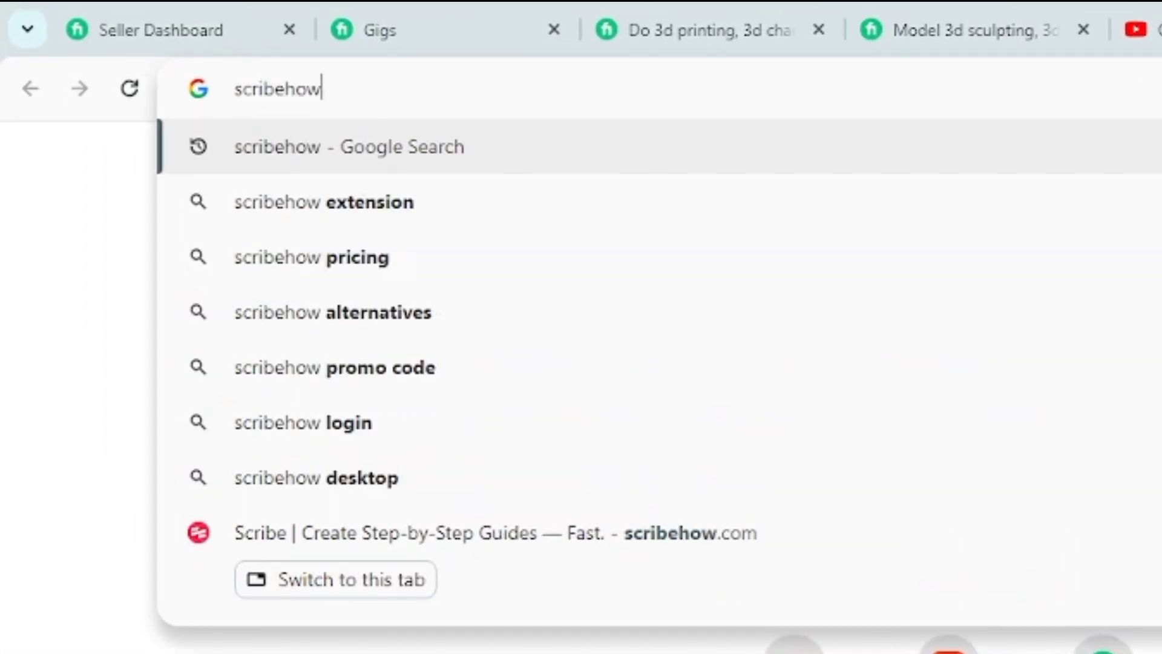
key("Return")
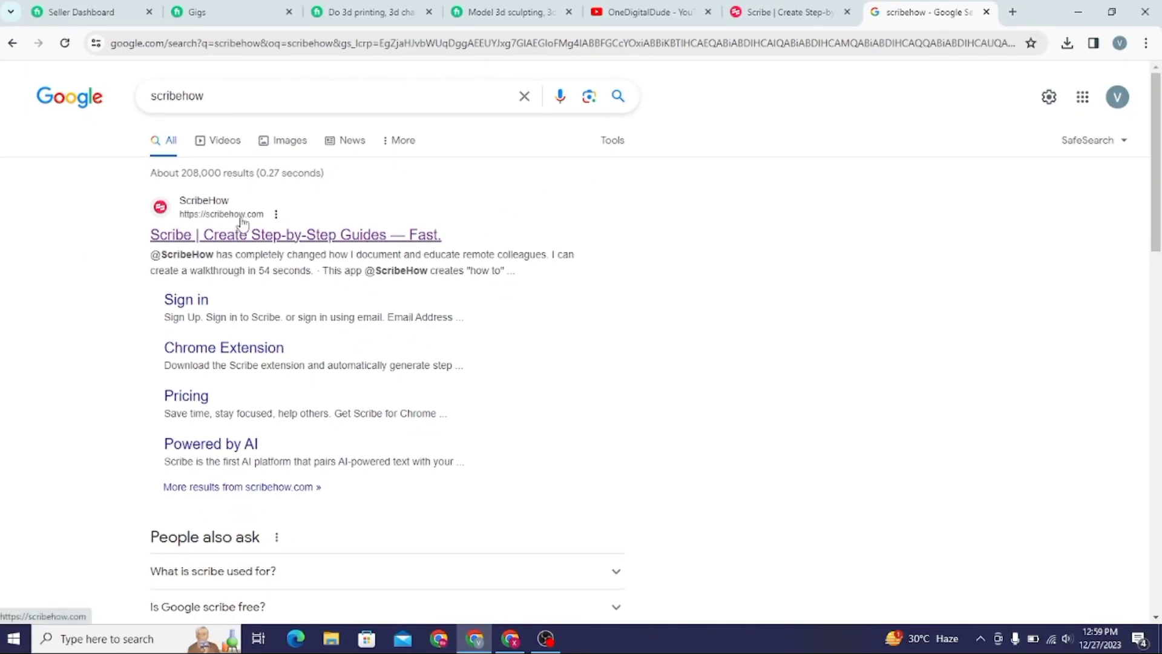
left_click(295, 242)
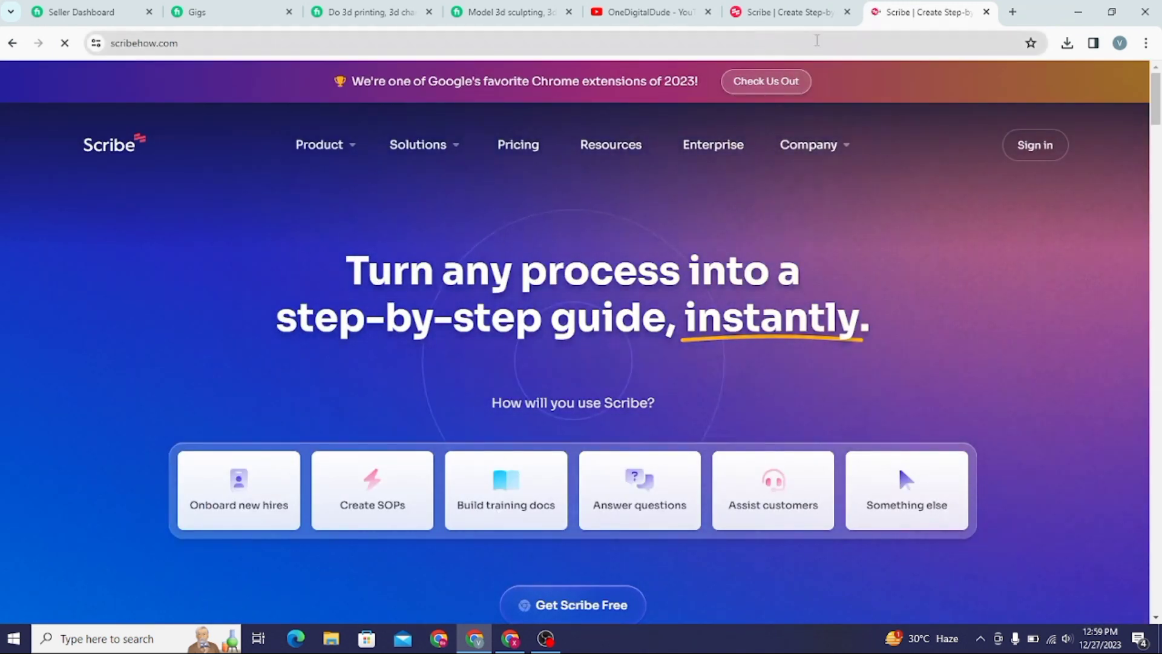
left_click(846, 12)
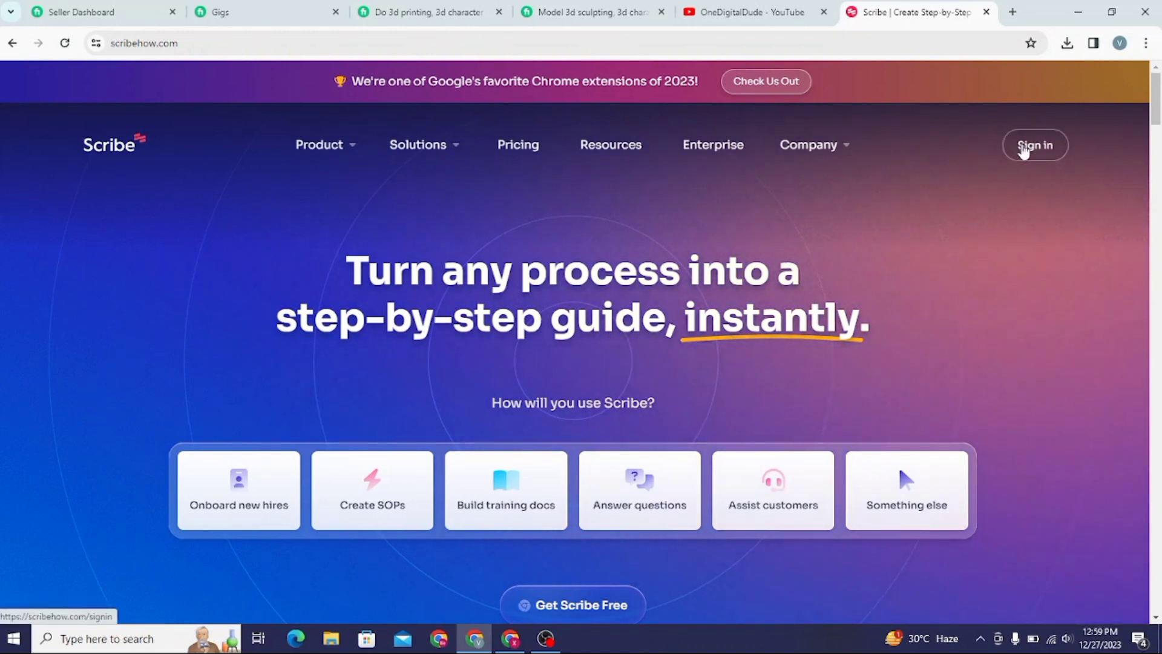
Sign in to Scribe with the existing Google account and confirm the sign-in.
left_click(1021, 149)
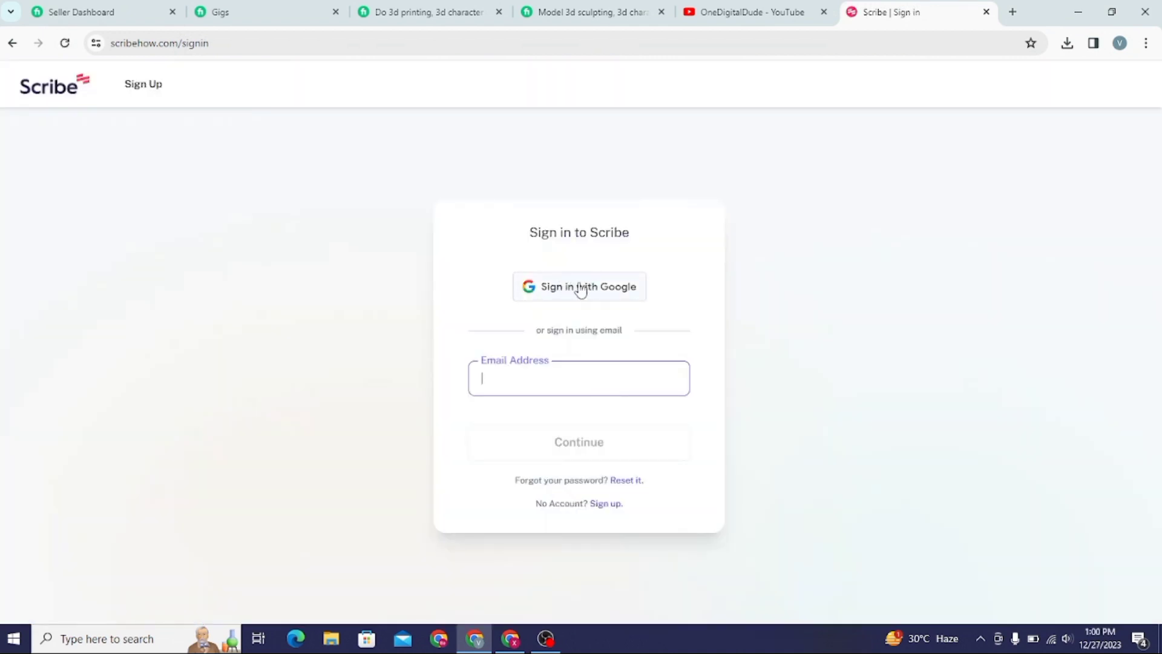
left_click(581, 289)
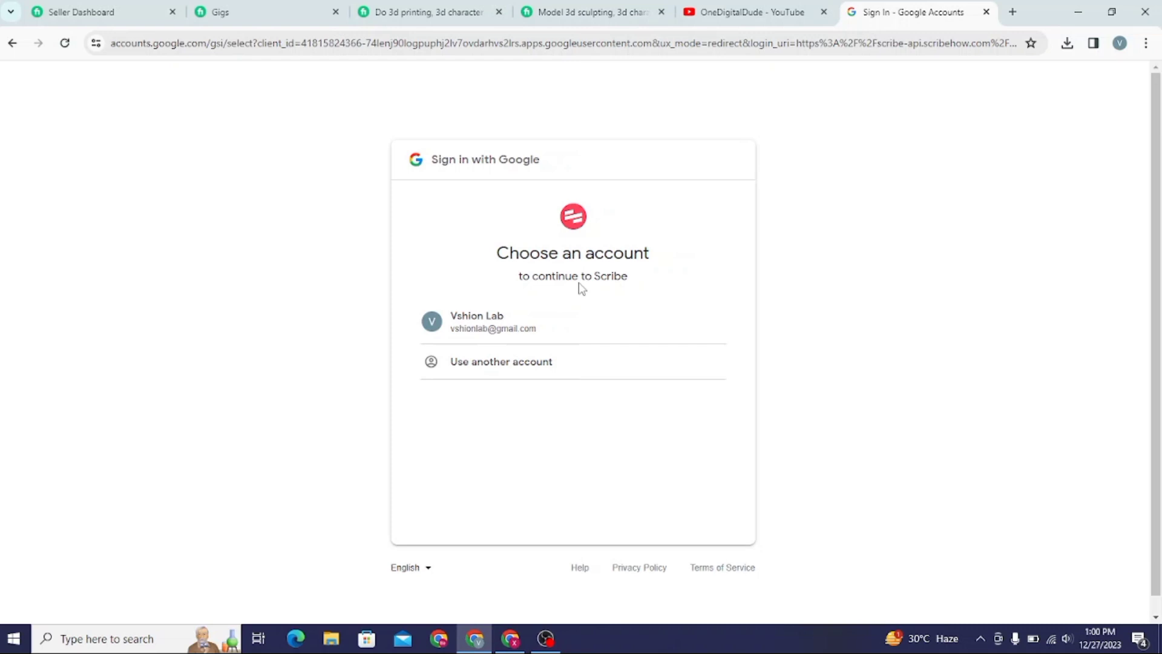
left_click(567, 332)
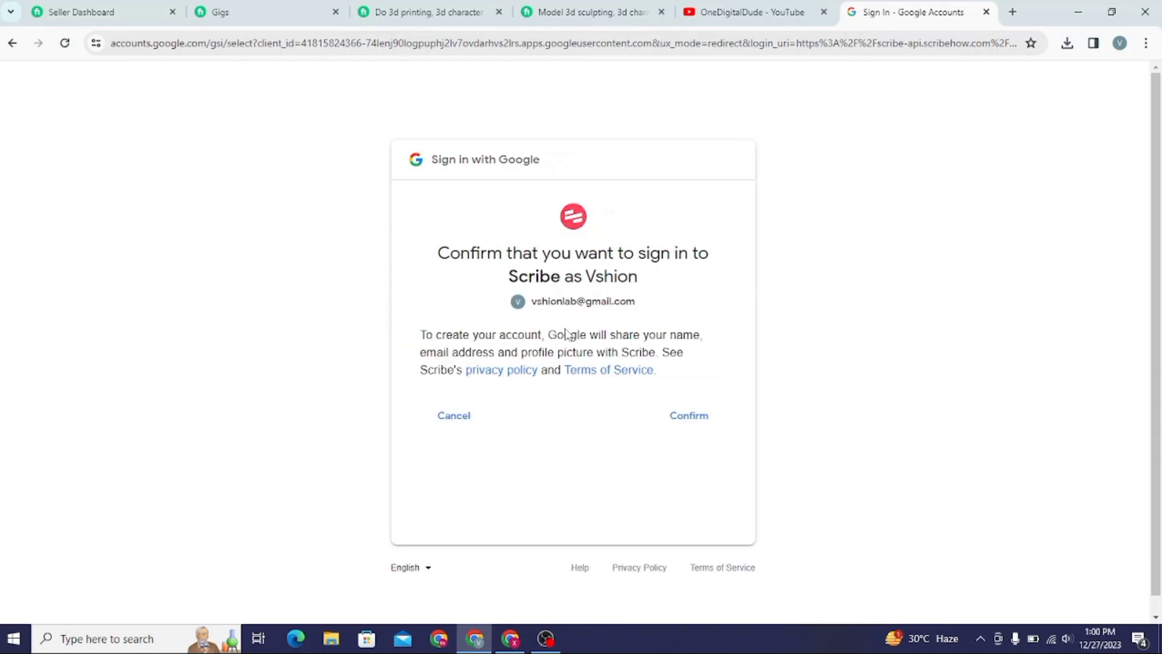
left_click(674, 422)
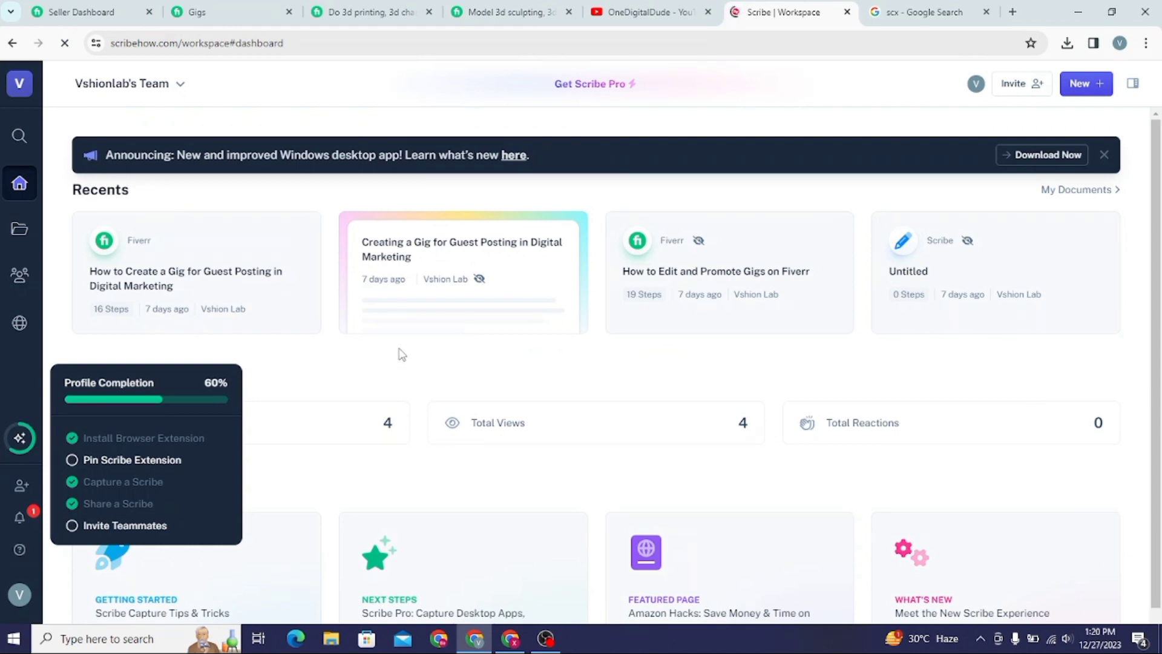
Begin a new Capture a Scribe guide and add the Scribe: AI Documentation, SOPs & Screenshots extension to Chrome.
left_click(1093, 97)
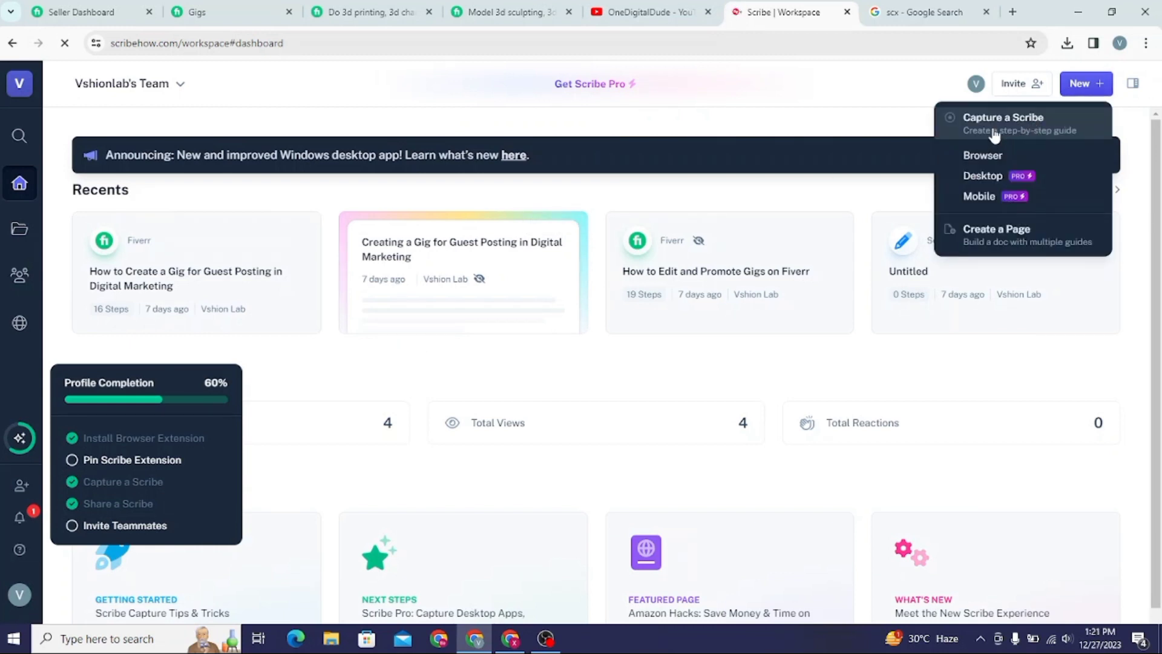
left_click(1031, 137)
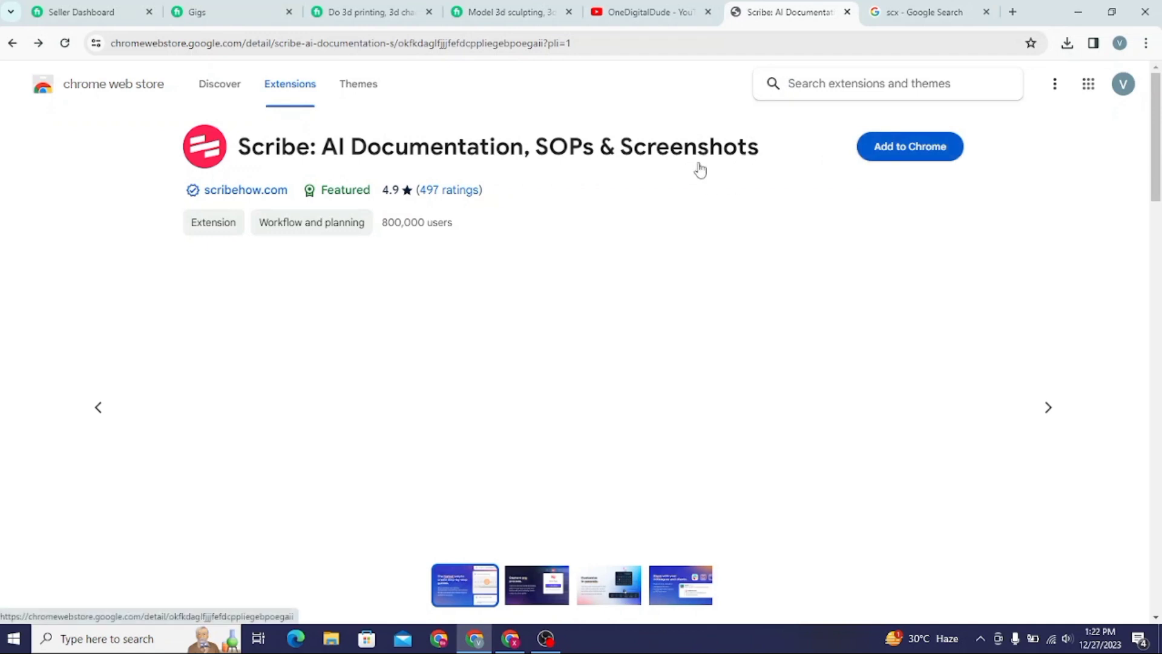
left_click(899, 154)
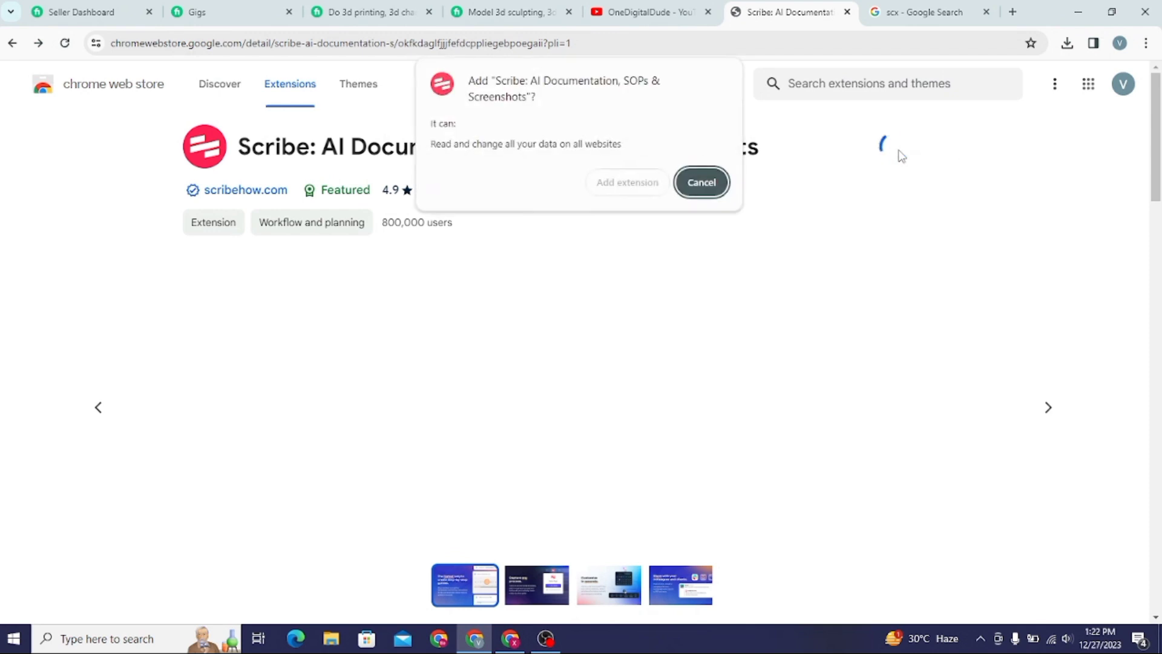
left_click(631, 189)
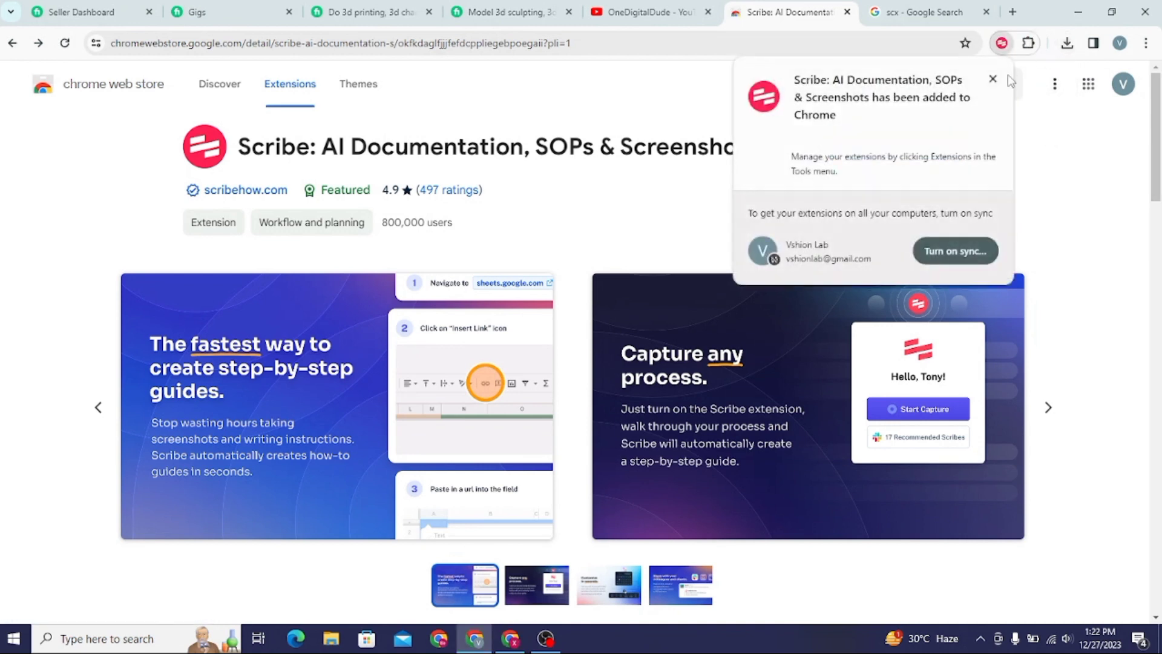
Pin the Scribe extension in the browser and dismiss the extensions list.
left_click(1028, 42)
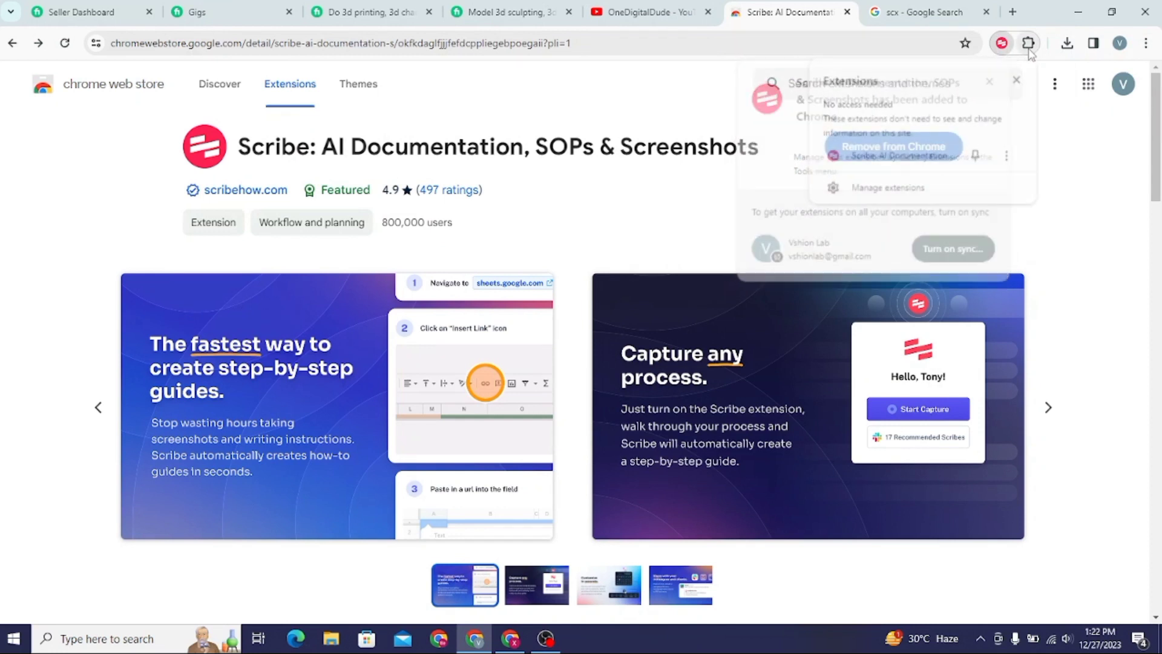
left_click(976, 157)
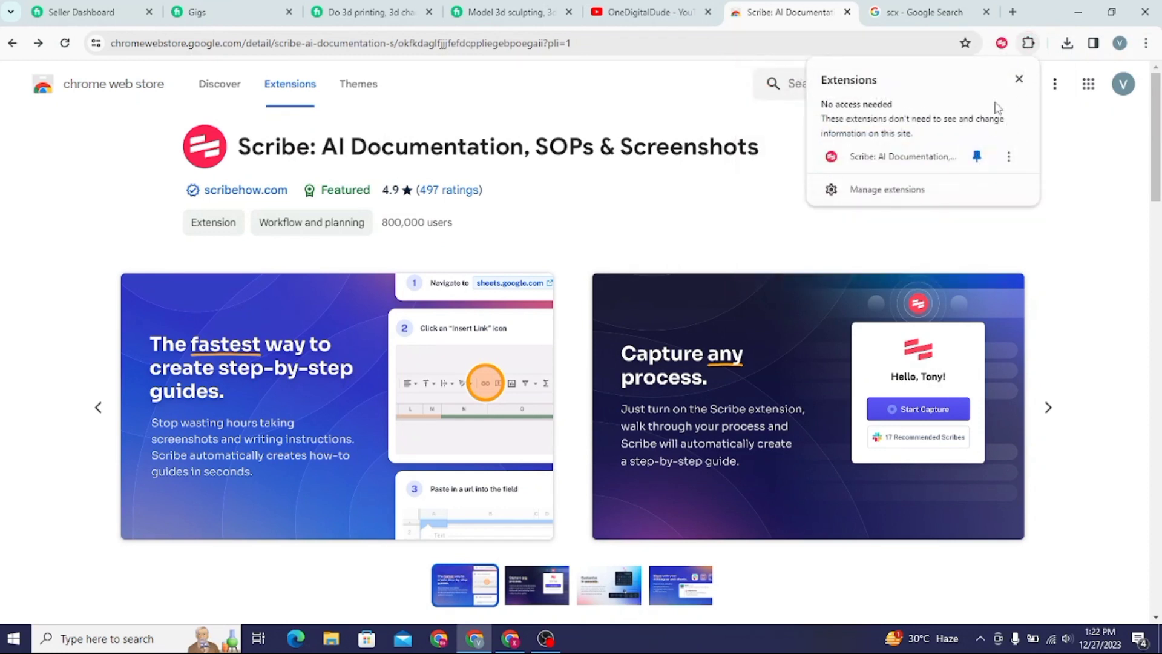
left_click(1065, 201)
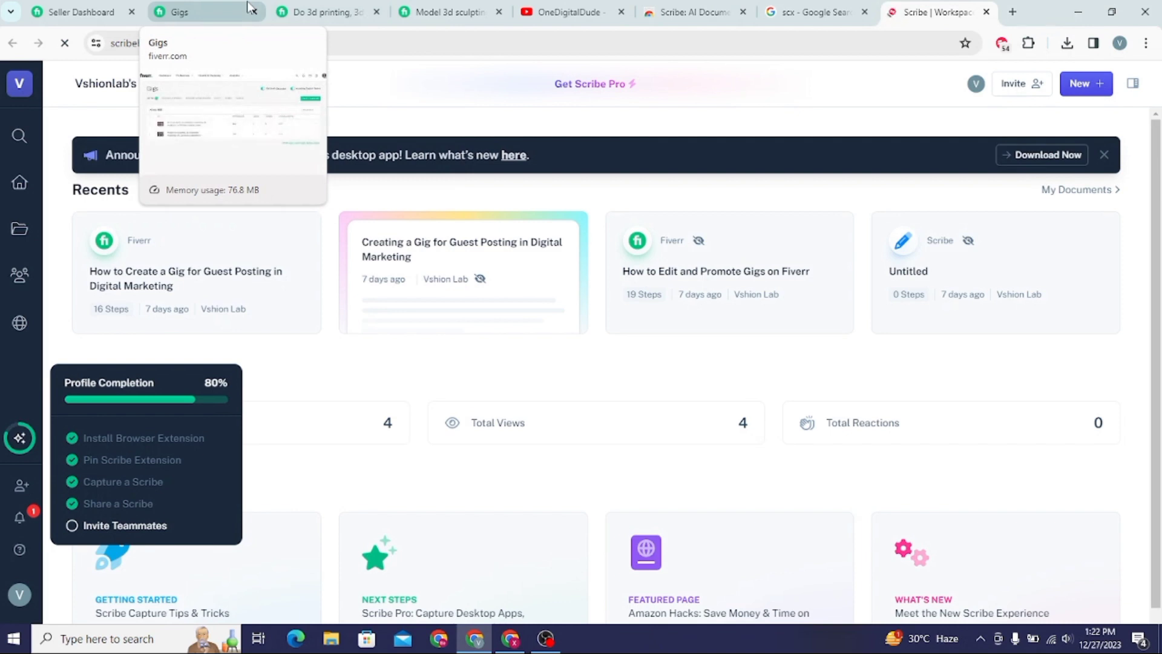
Switch to the Fiverr Gigs page and start a Scribe capture there.
left_click(217, 12)
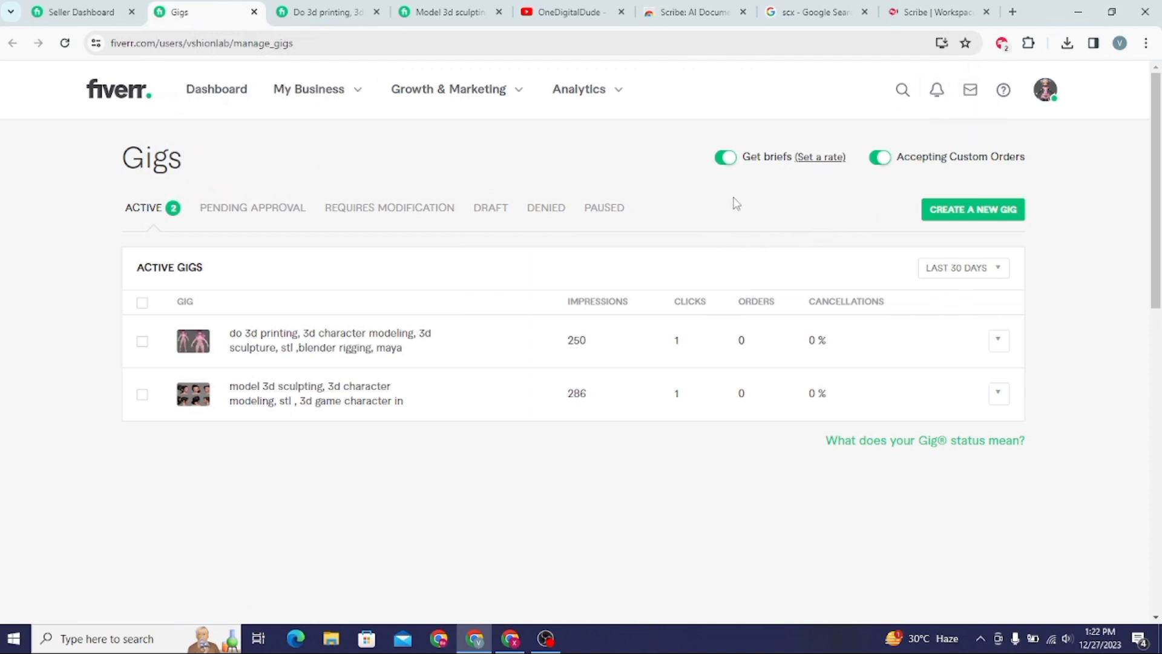
left_click(1001, 44)
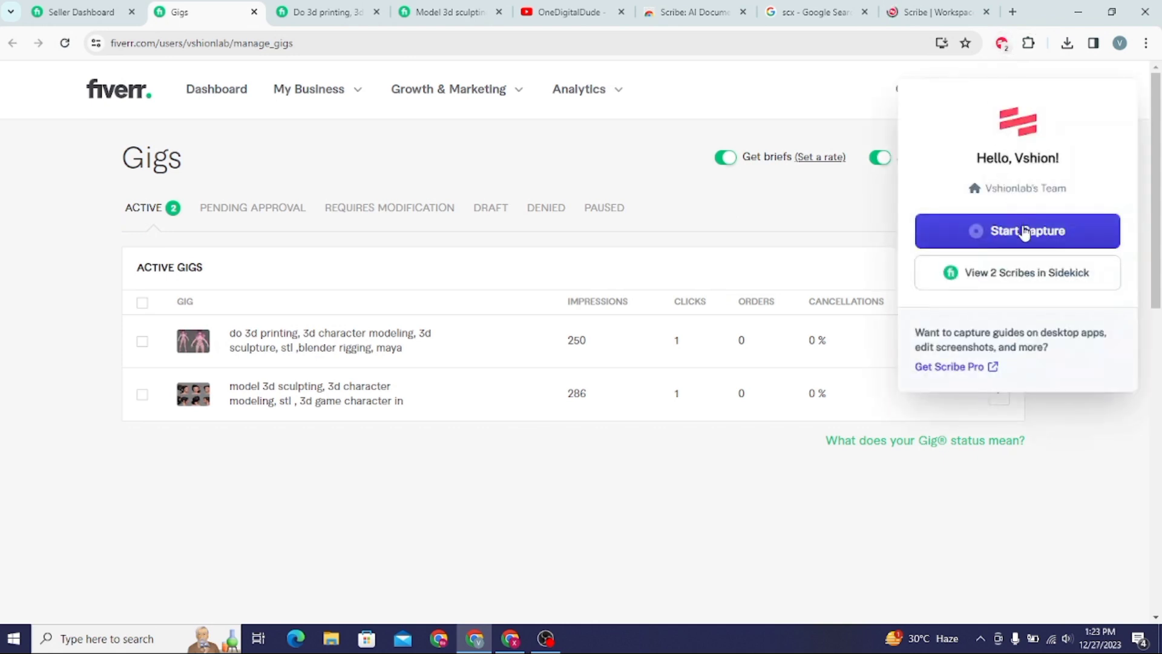
left_click(1024, 231)
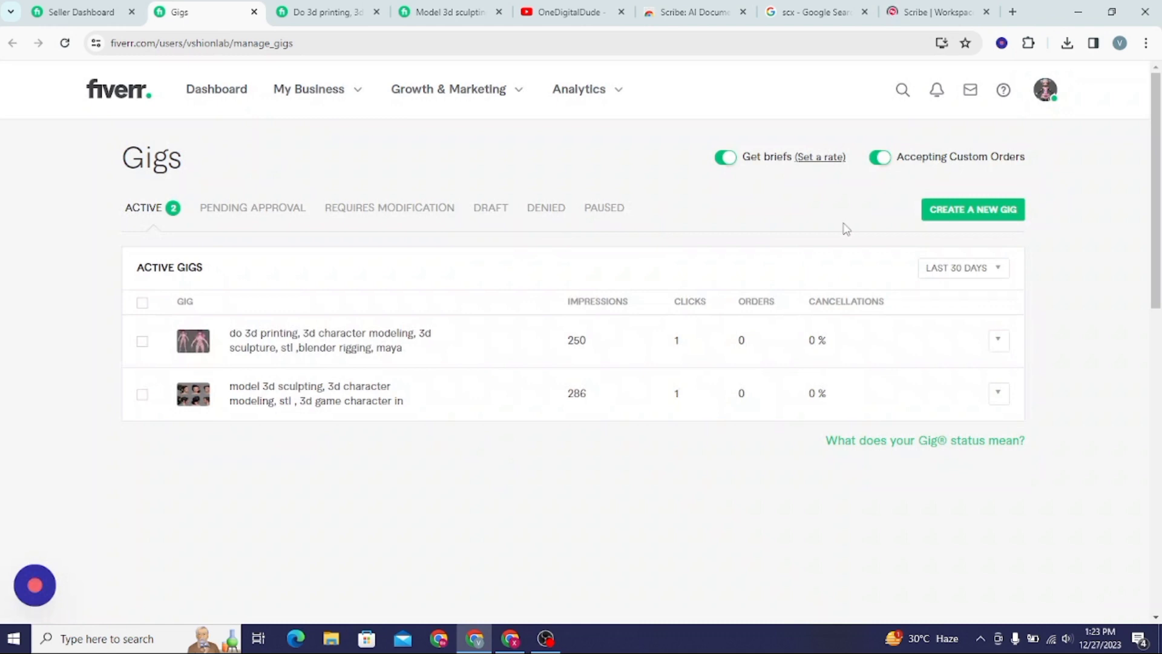
Create a new gig with the title "I will do photoshop editing, background remover for any picture".
left_click(950, 223)
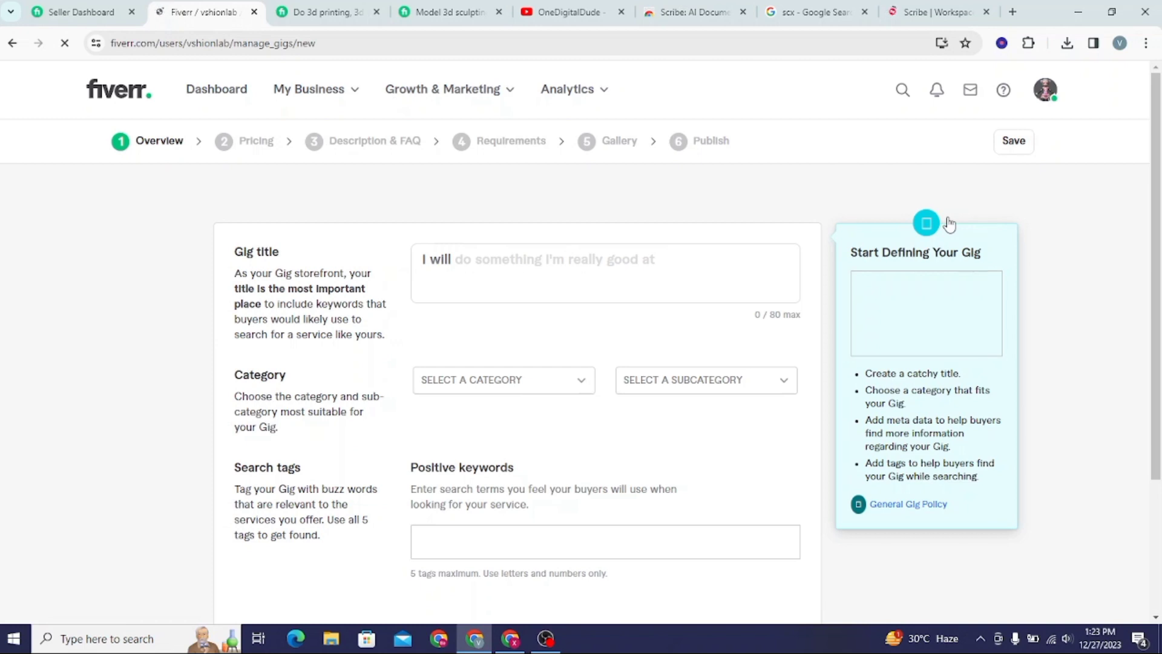
left_click(607, 283)
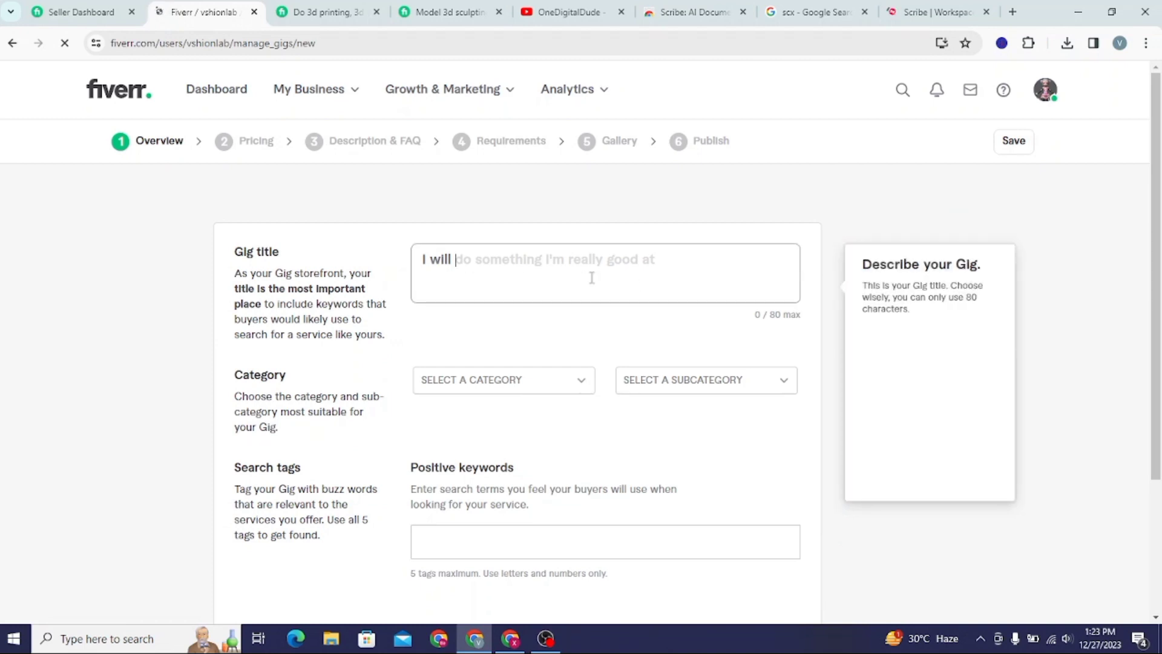
type("do")
scroll(592, 277, "down", 3)
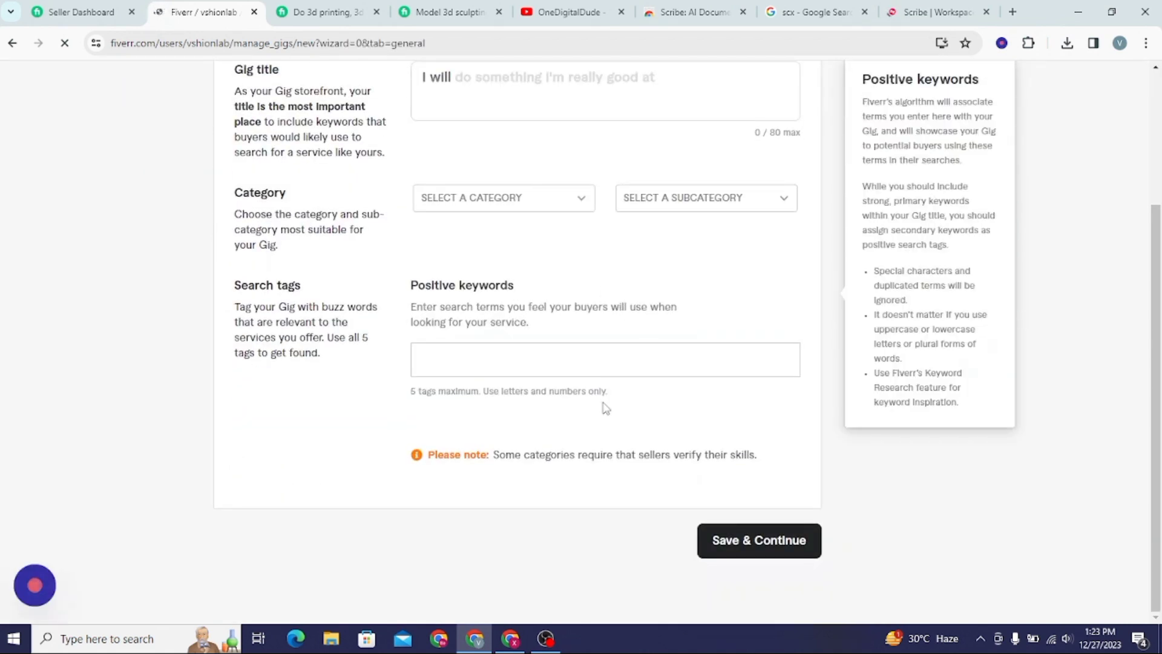
left_click_drag(1155, 295, 1150, 161)
left_click(702, 260)
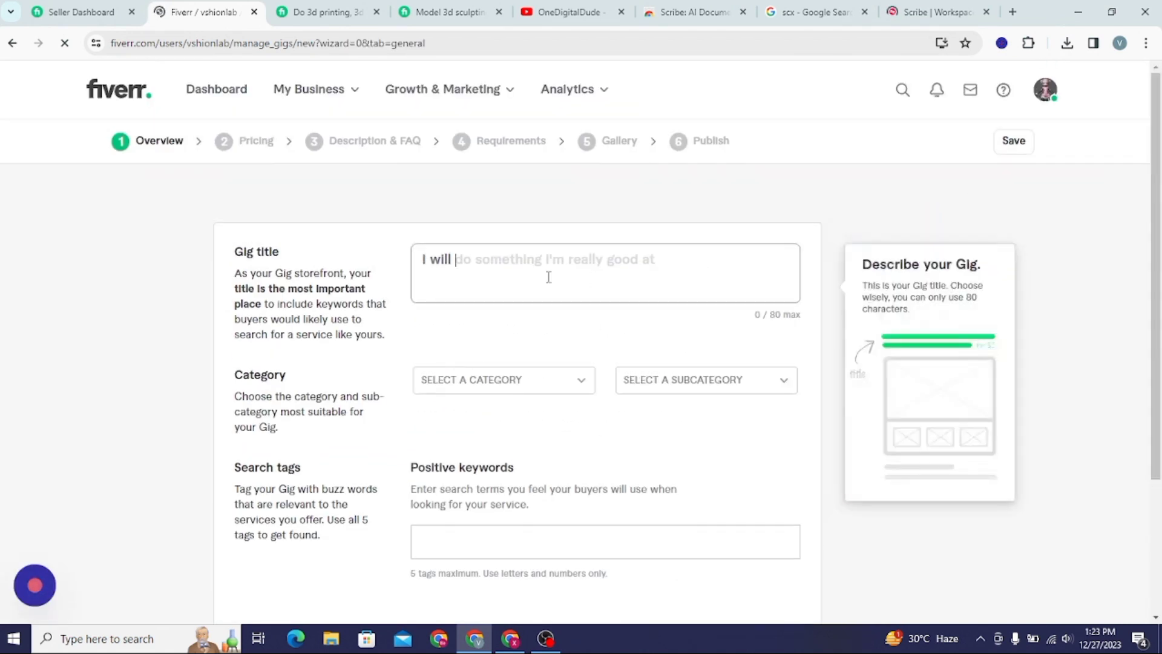
type("do p")
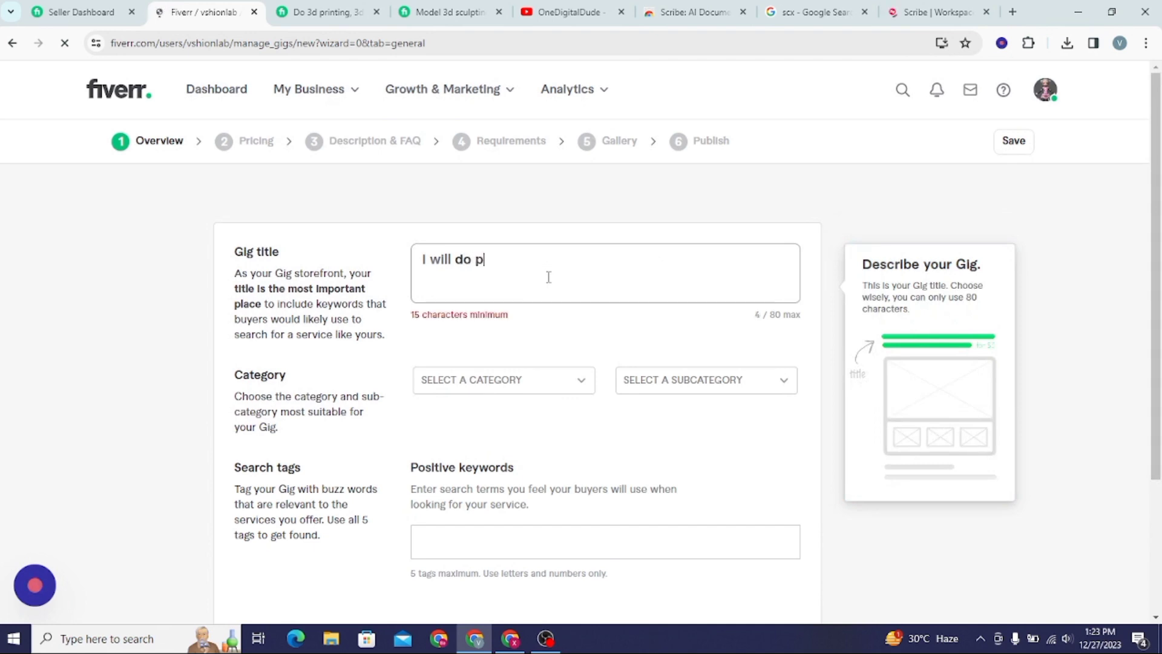
type("hotoshop edit")
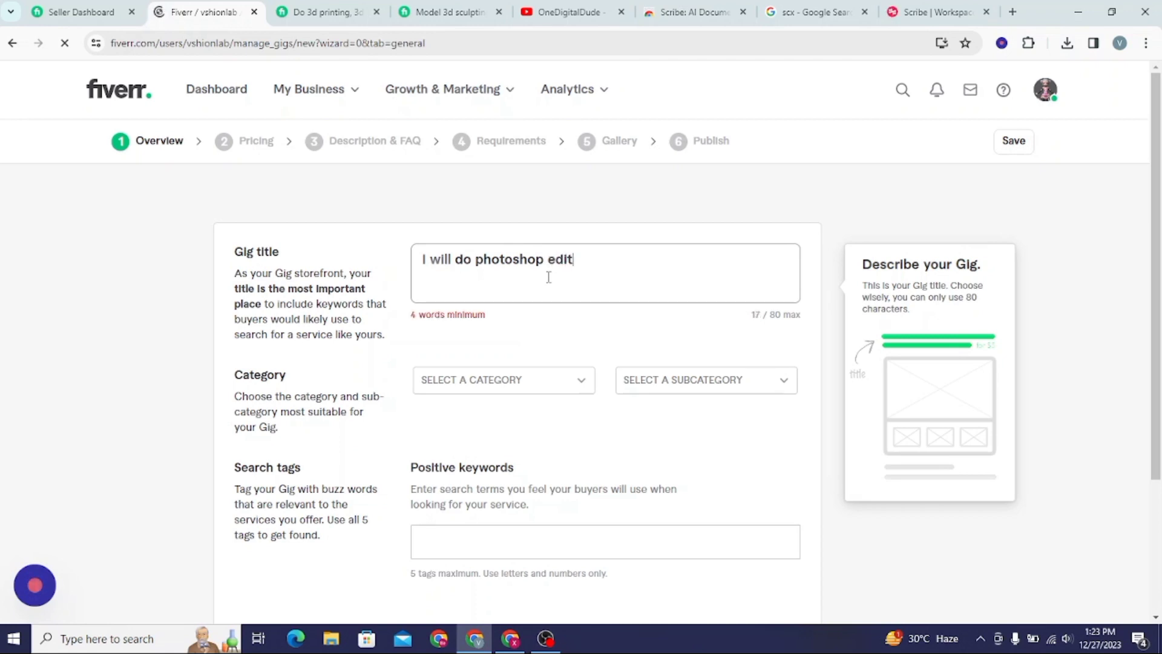
type("ing,")
type("backgor")
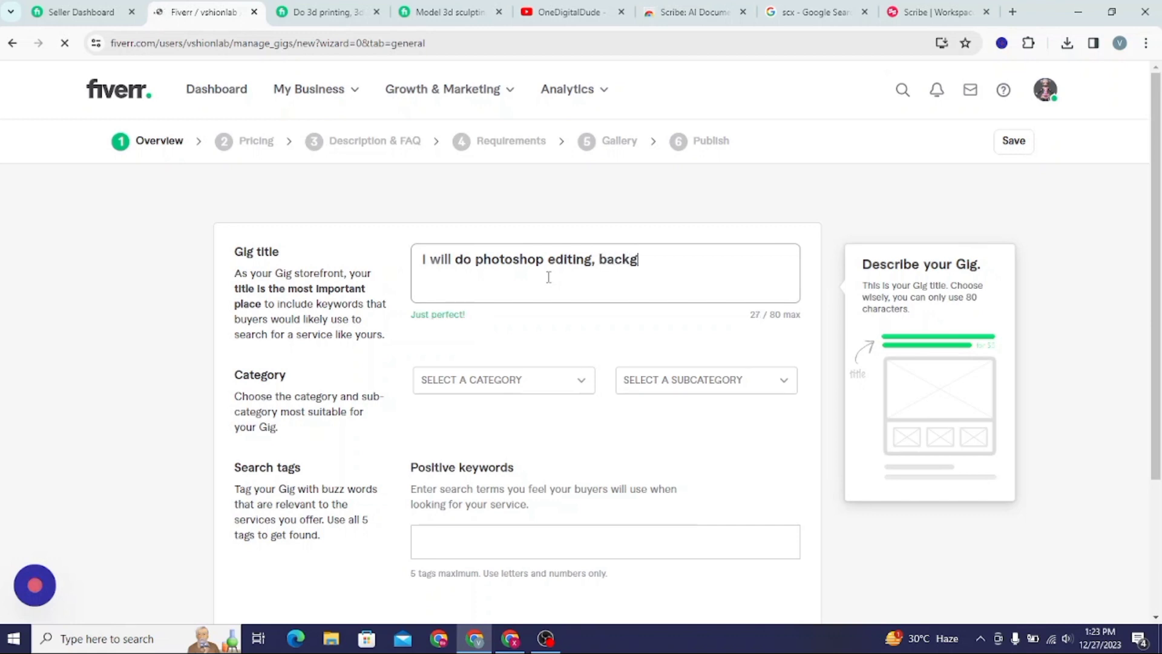
key("BackSpace")
key("BackSpace")
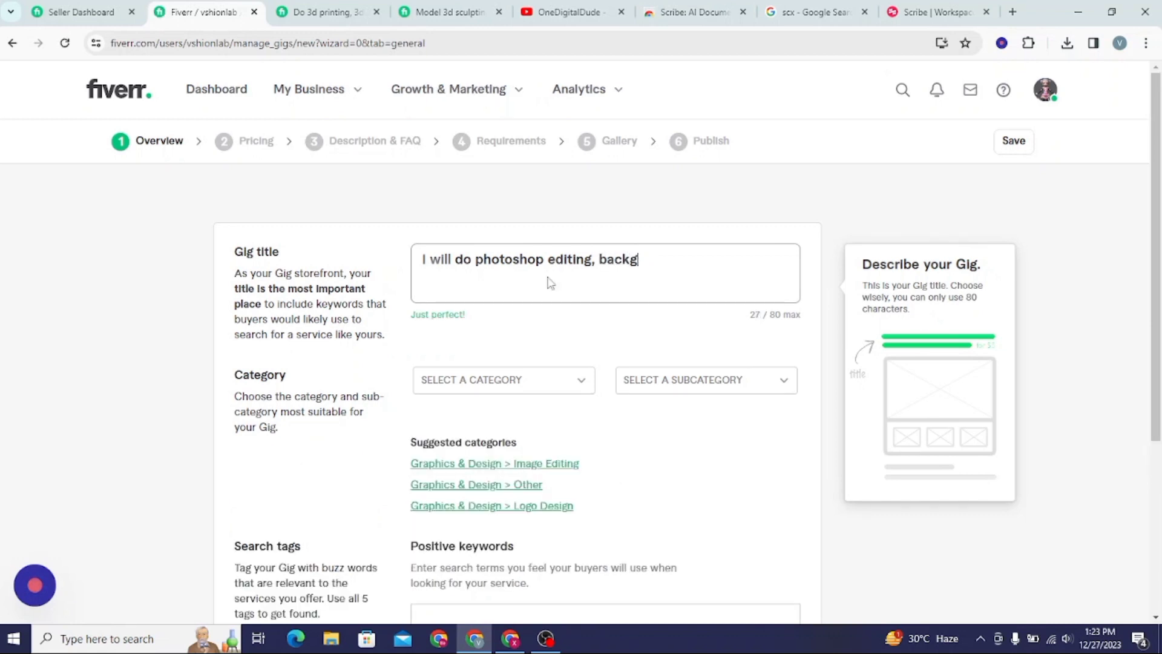
type("round ")
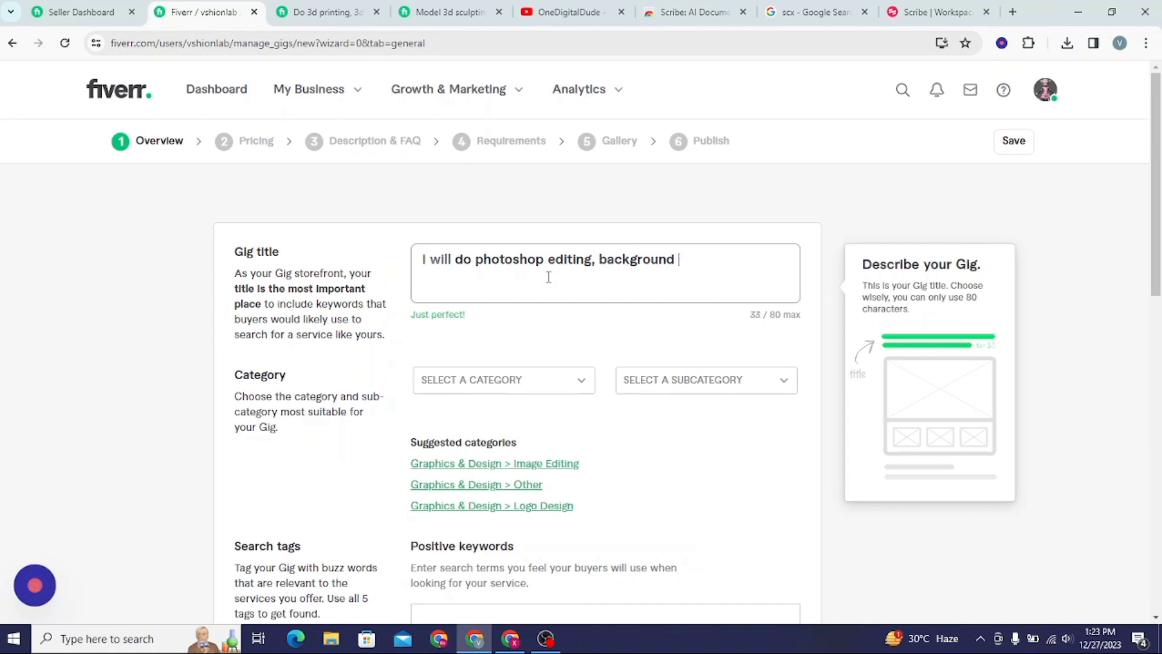
type("remover for any picture")
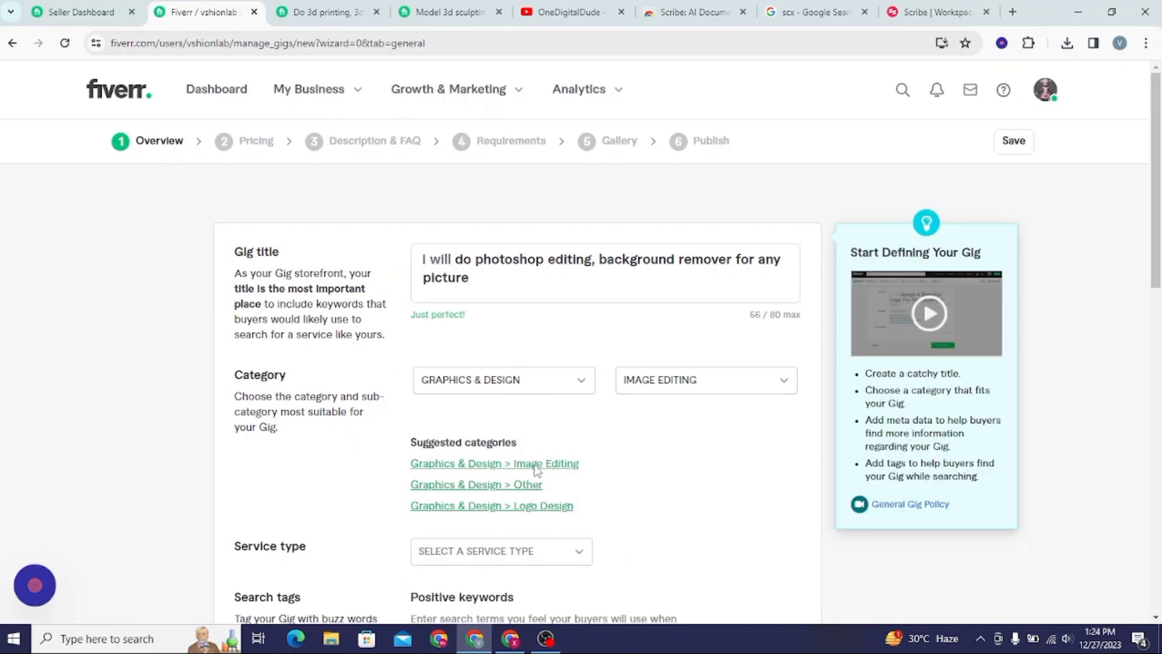
Assign the gig to the suggested category Graphics & Design > Image Editing and set its service type to Product Image Editing.
left_click(568, 461)
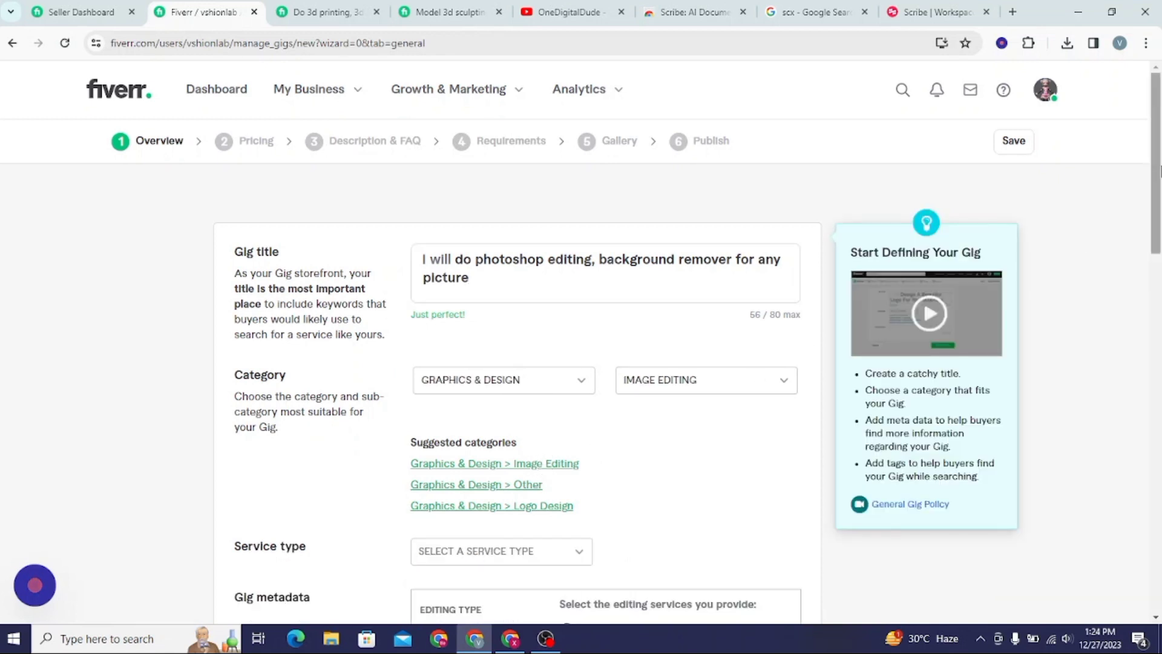
scroll(1160, 171, "down", 4)
left_click(535, 316)
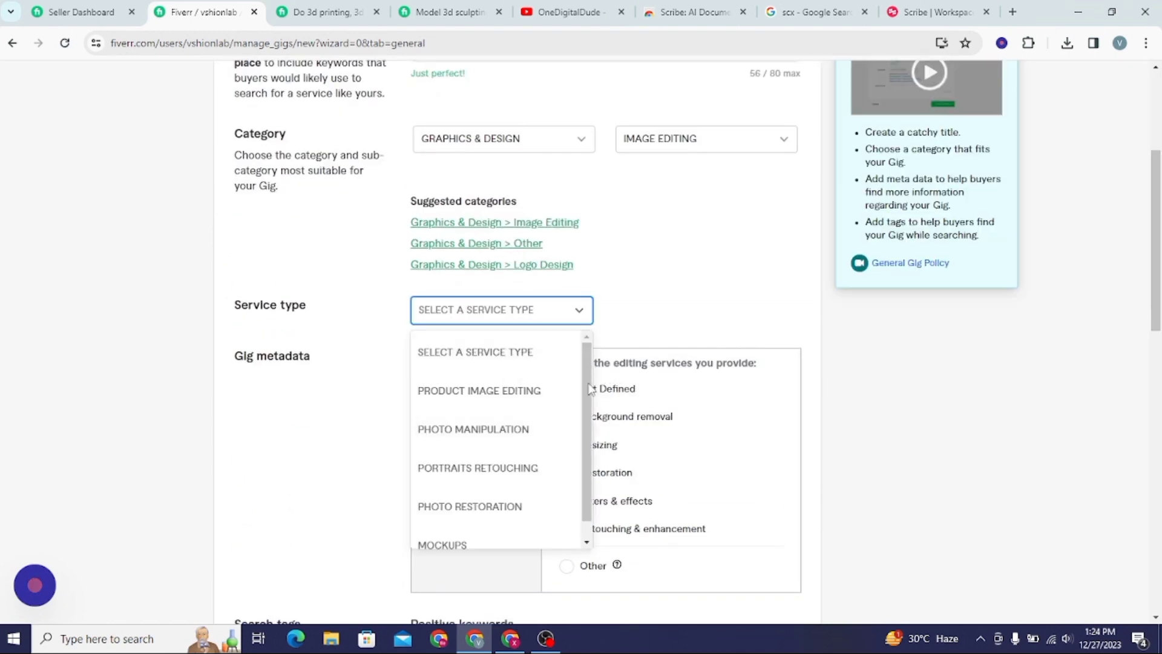
scroll(590, 387, "down", 1)
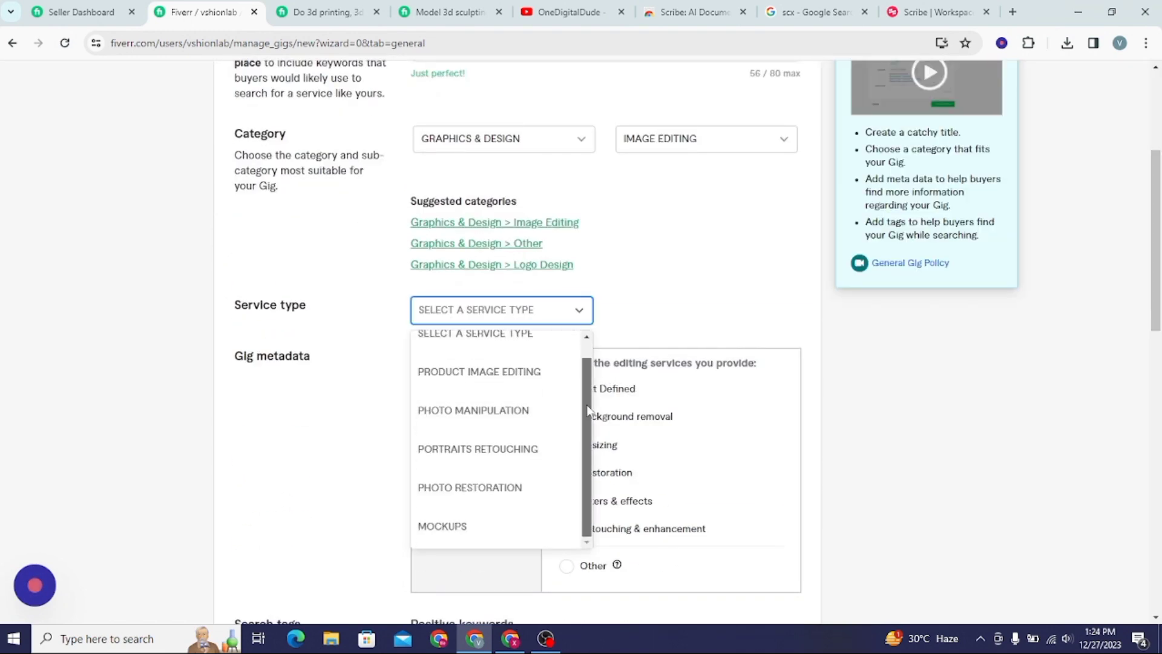
left_click(496, 489)
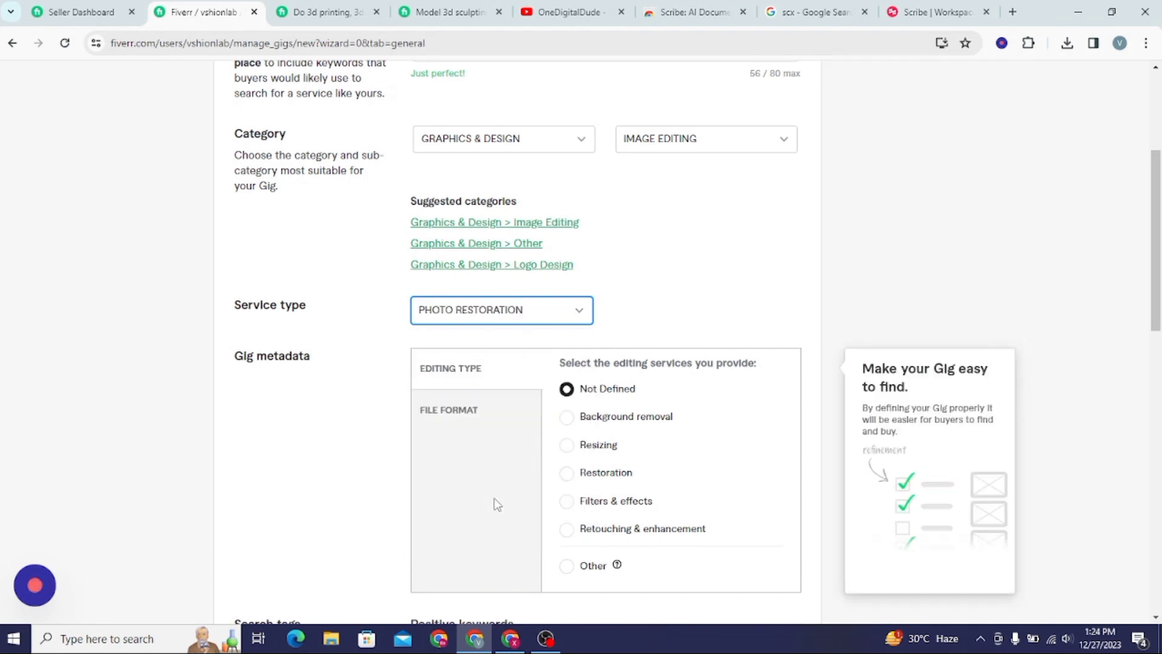
left_click(528, 315)
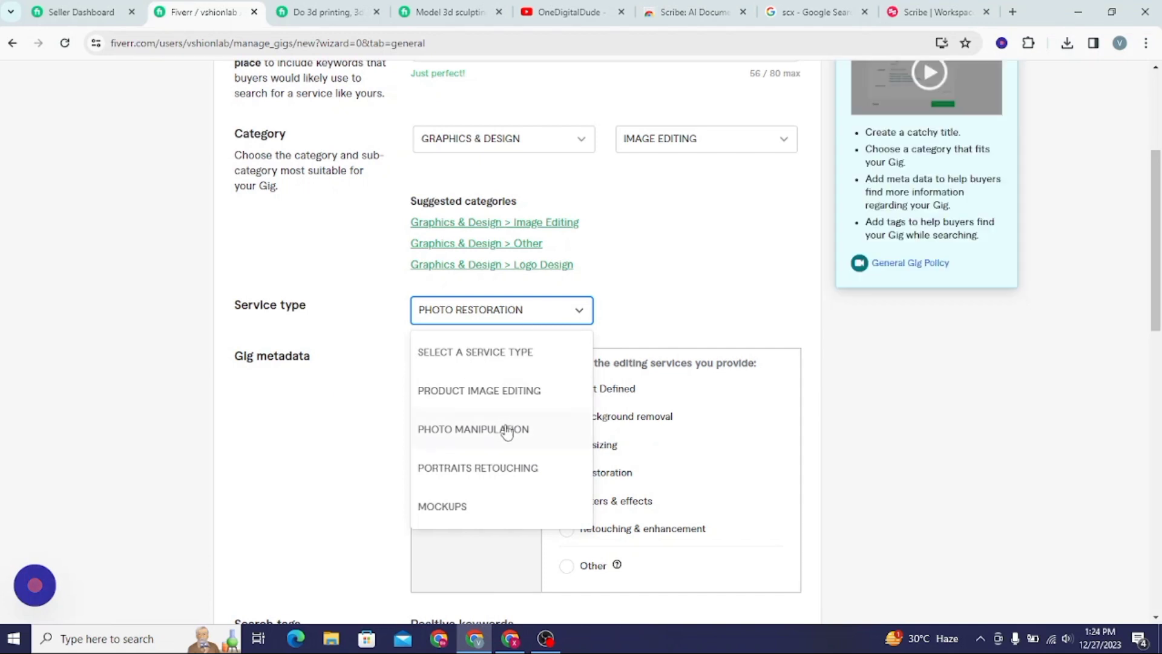
left_click(511, 397)
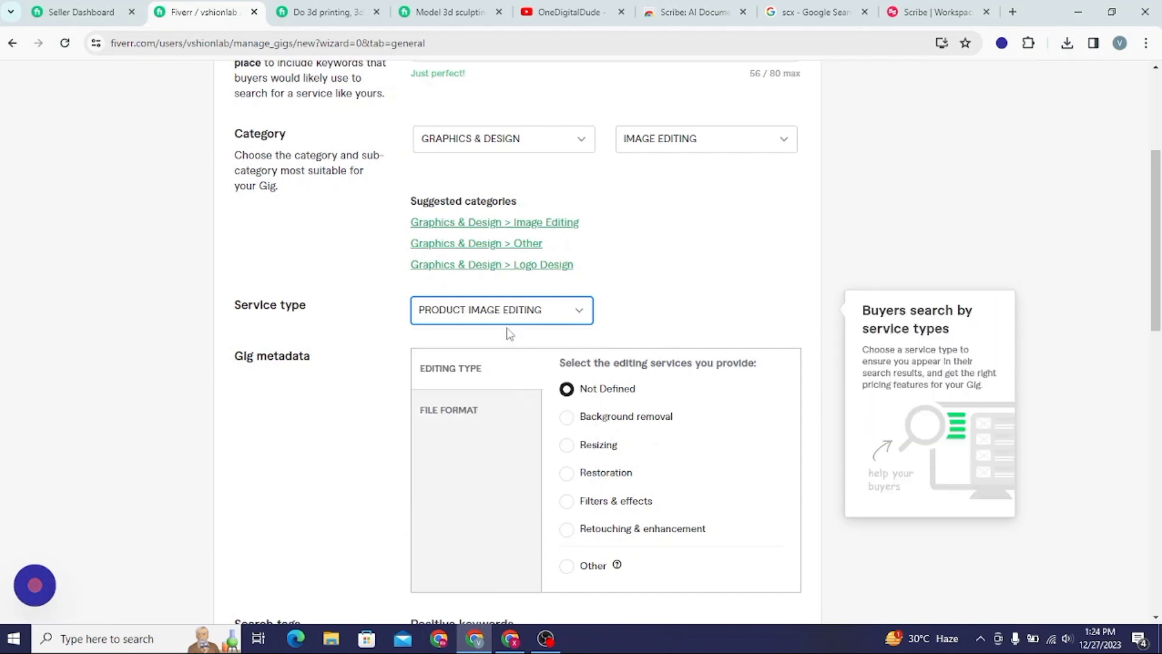
Set the gig's editing type to Background removal and its file formats to JPEG and PNG in the gig metadata.
left_click(599, 423)
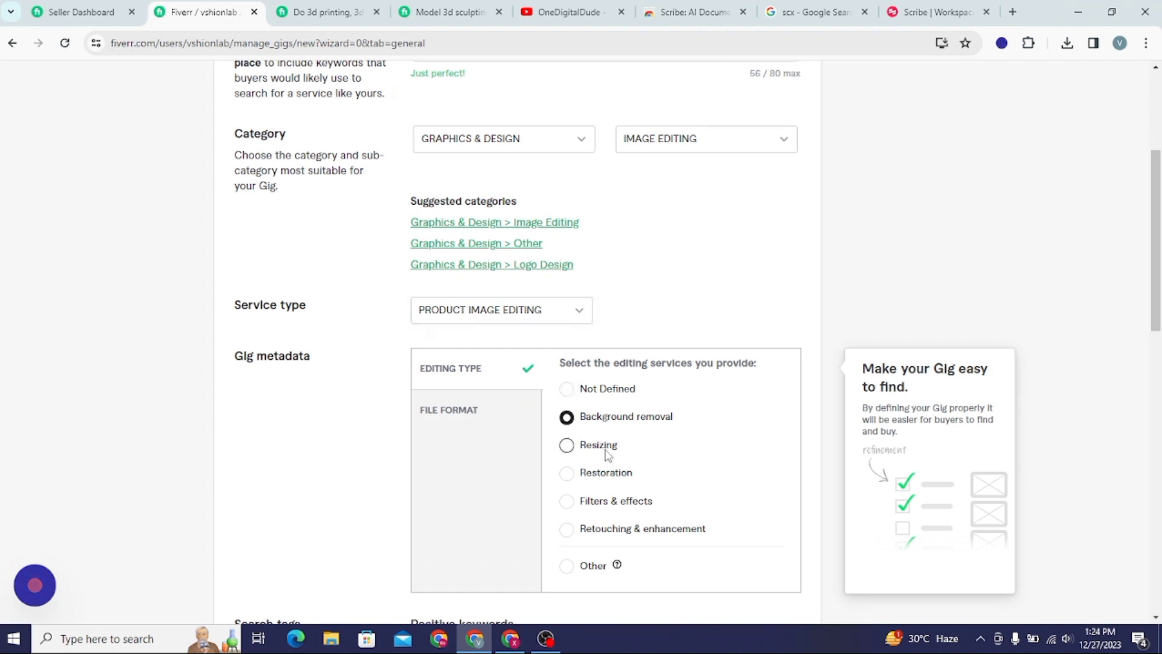
left_click(607, 455)
left_click(588, 416)
left_click(470, 414)
left_click(568, 404)
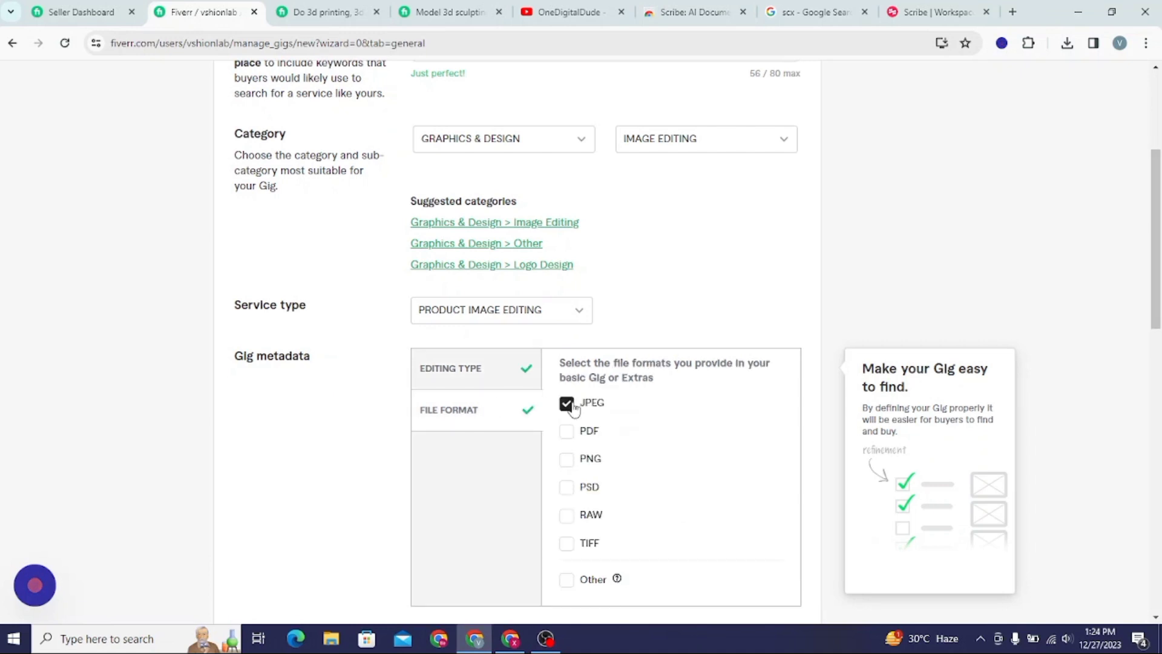
left_click(567, 460)
Add the suggested search tags "adobe photoshop" and "photoshop work" to the gig's positive keywords.
scroll(574, 472, "down", 3)
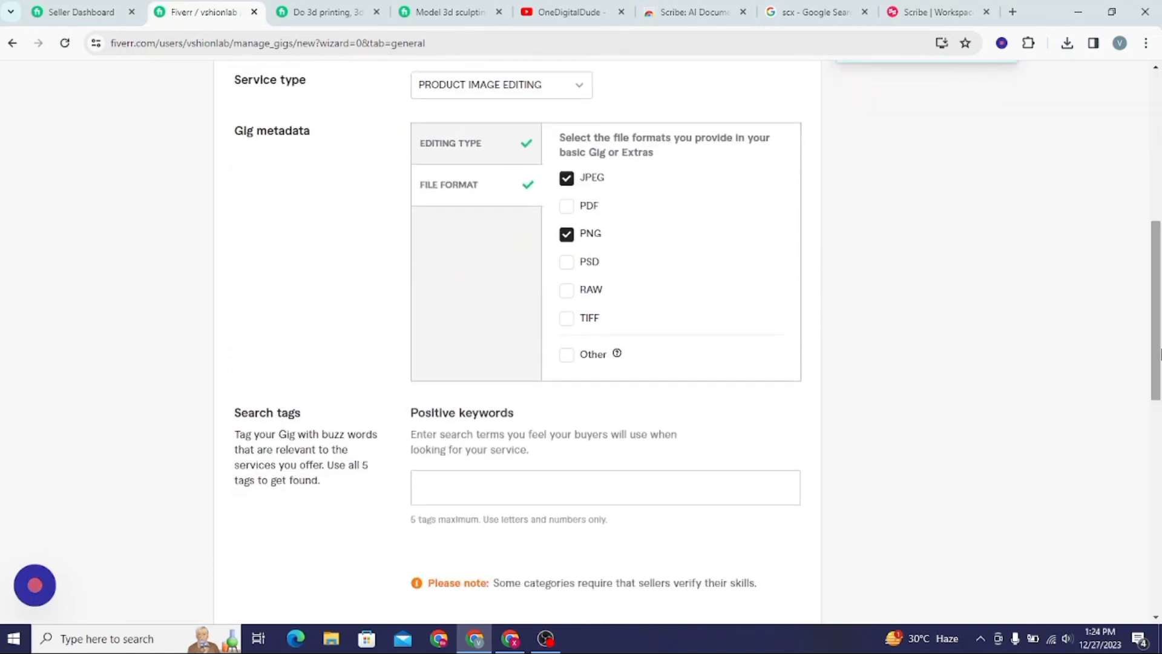
left_click(579, 478)
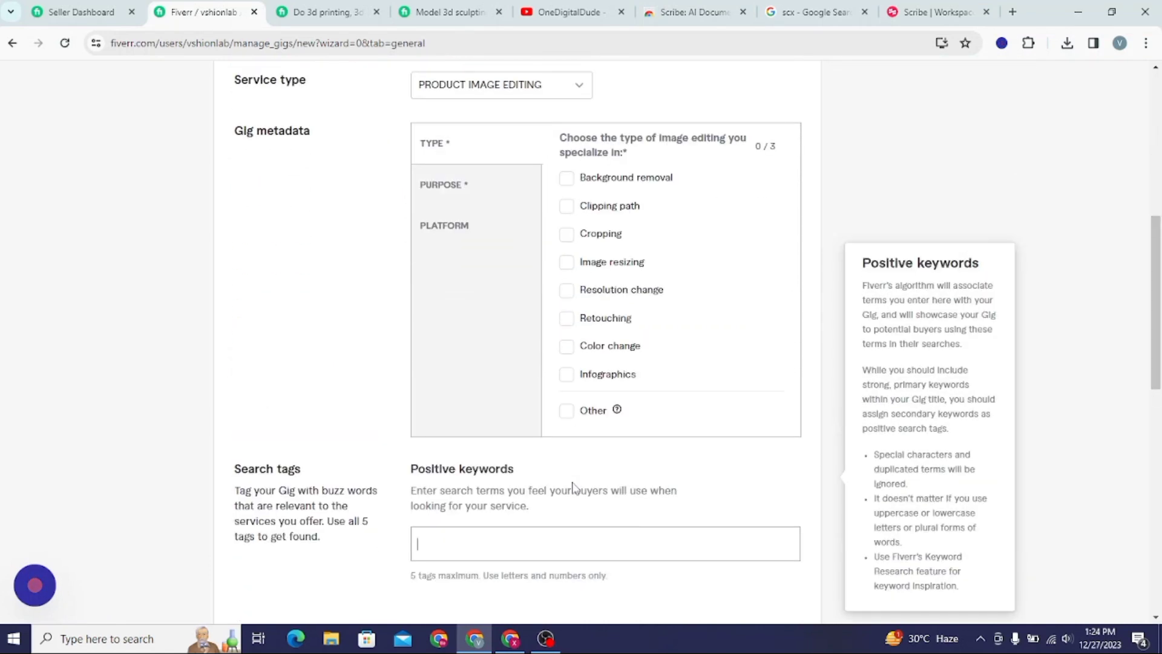
type("phot")
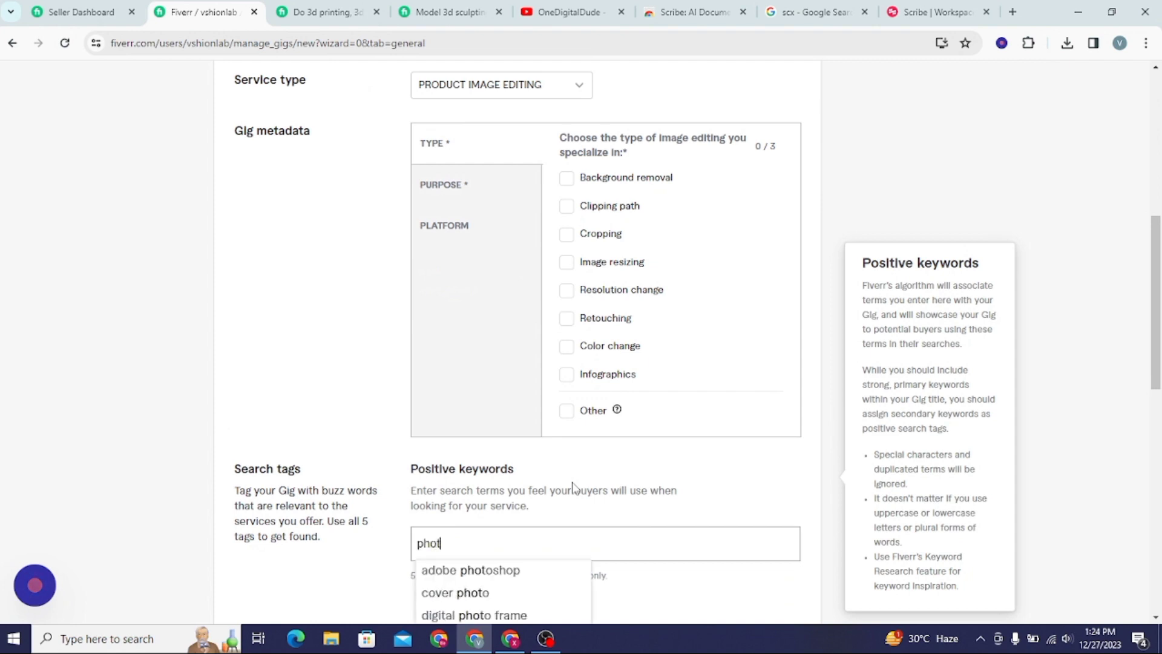
left_click(525, 574)
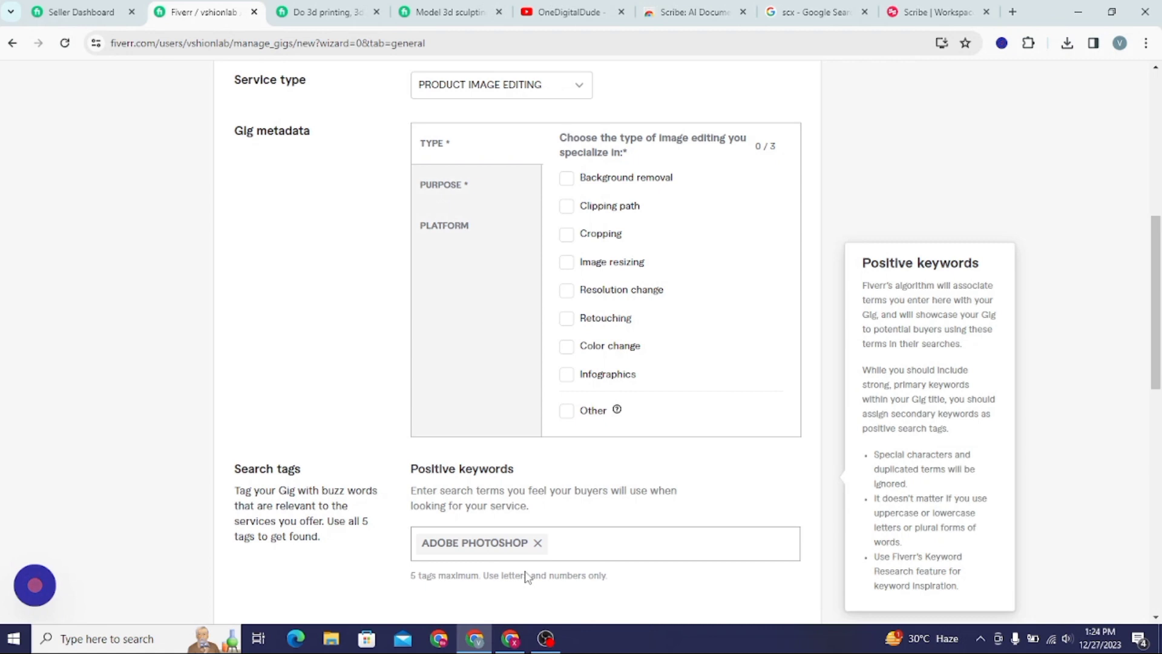
type("pho")
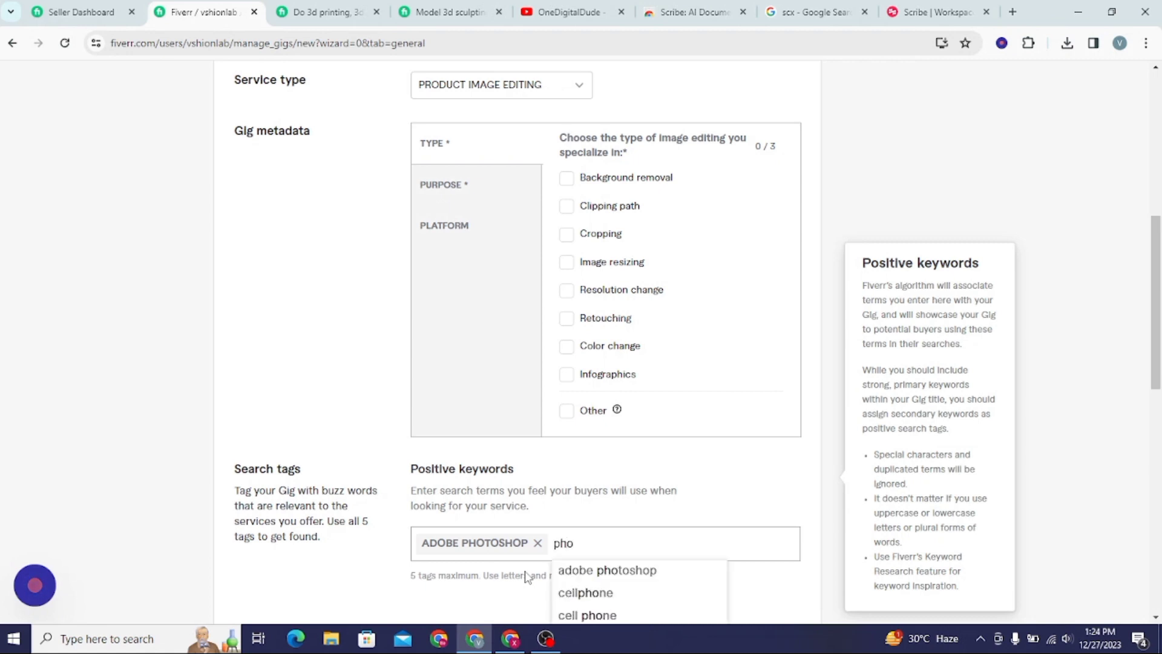
type("to")
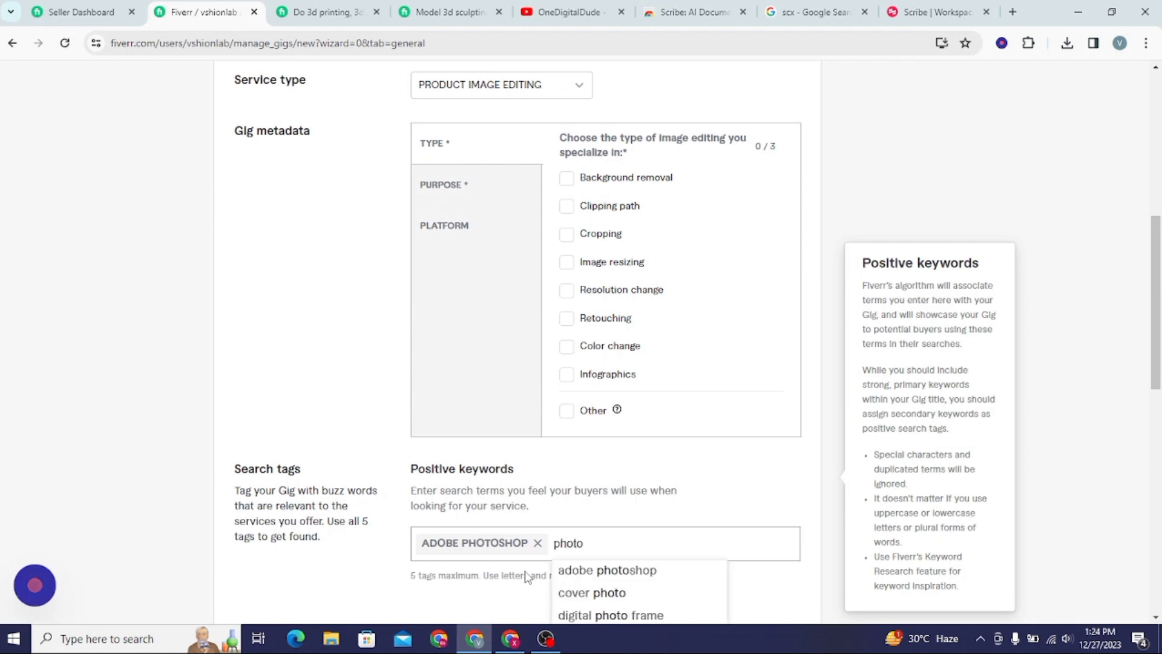
type("sho")
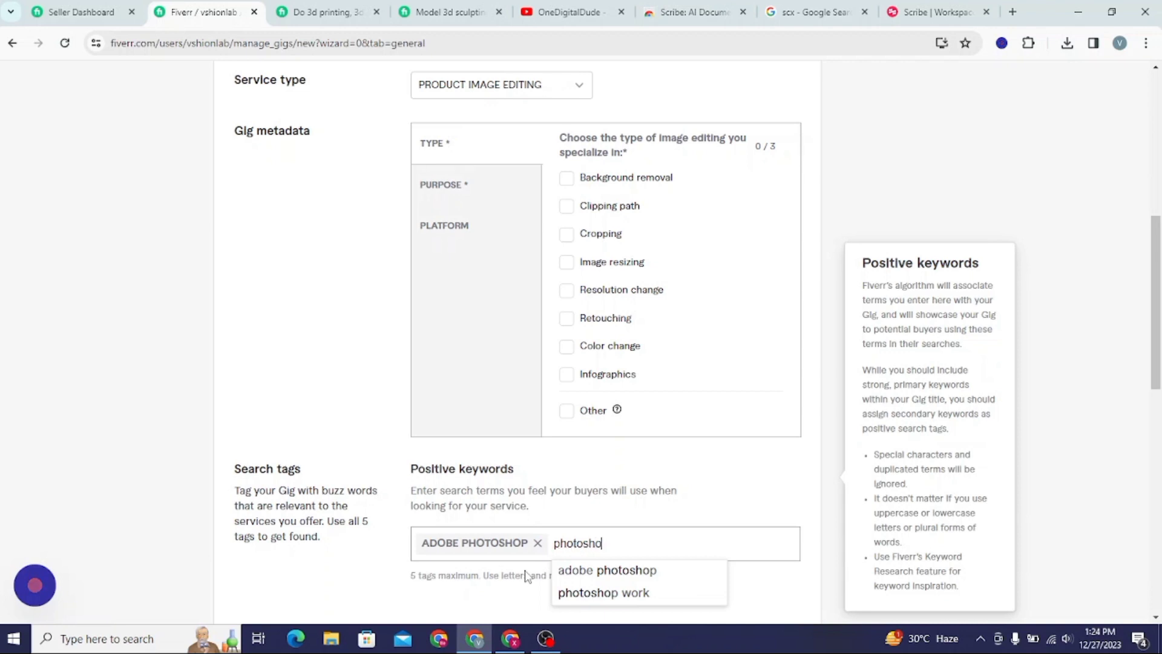
left_click(596, 596)
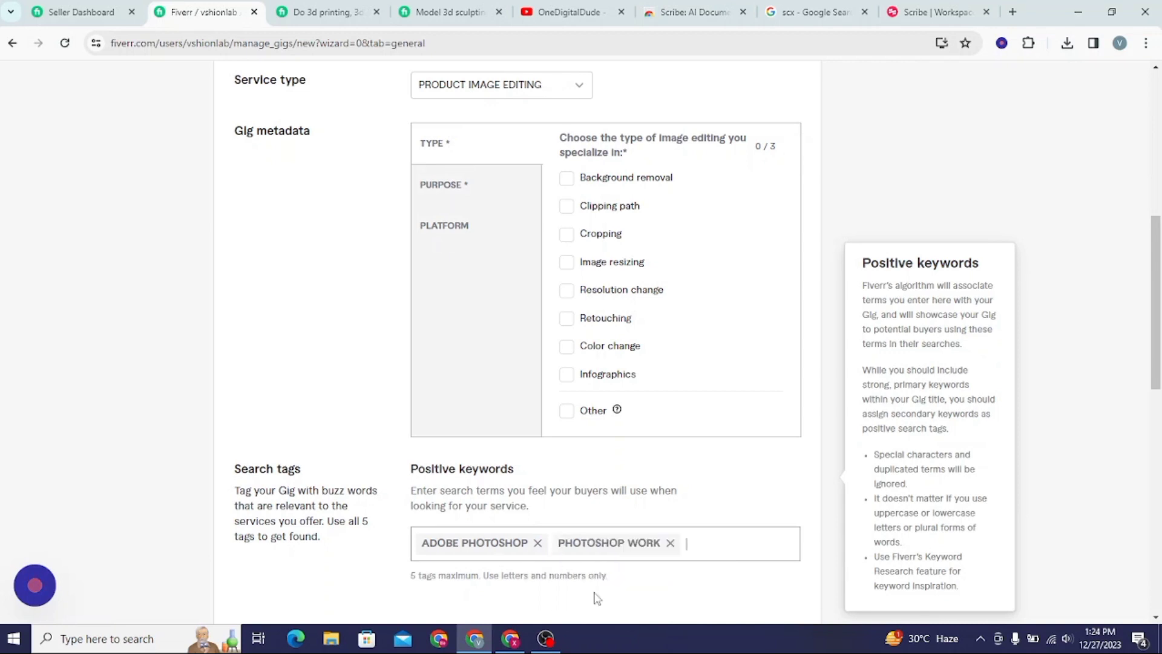
Add "photoshop editing" as a further positive keyword and try to save the gig overview.
type("phots")
type("hop editing")
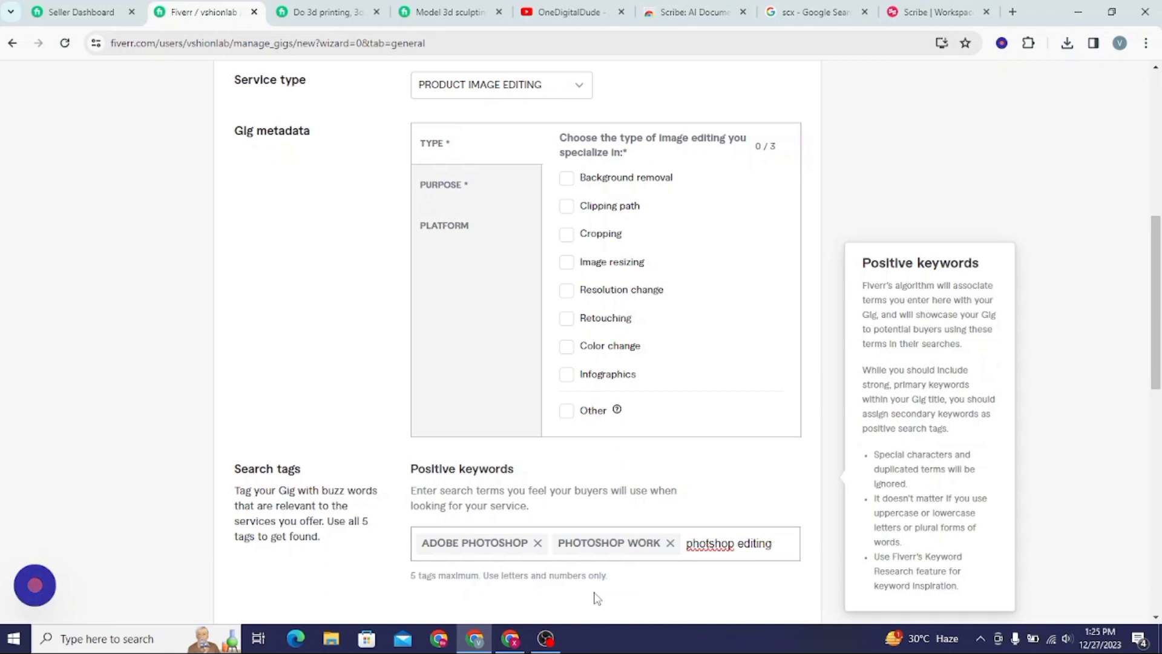
left_click(709, 543)
type("o")
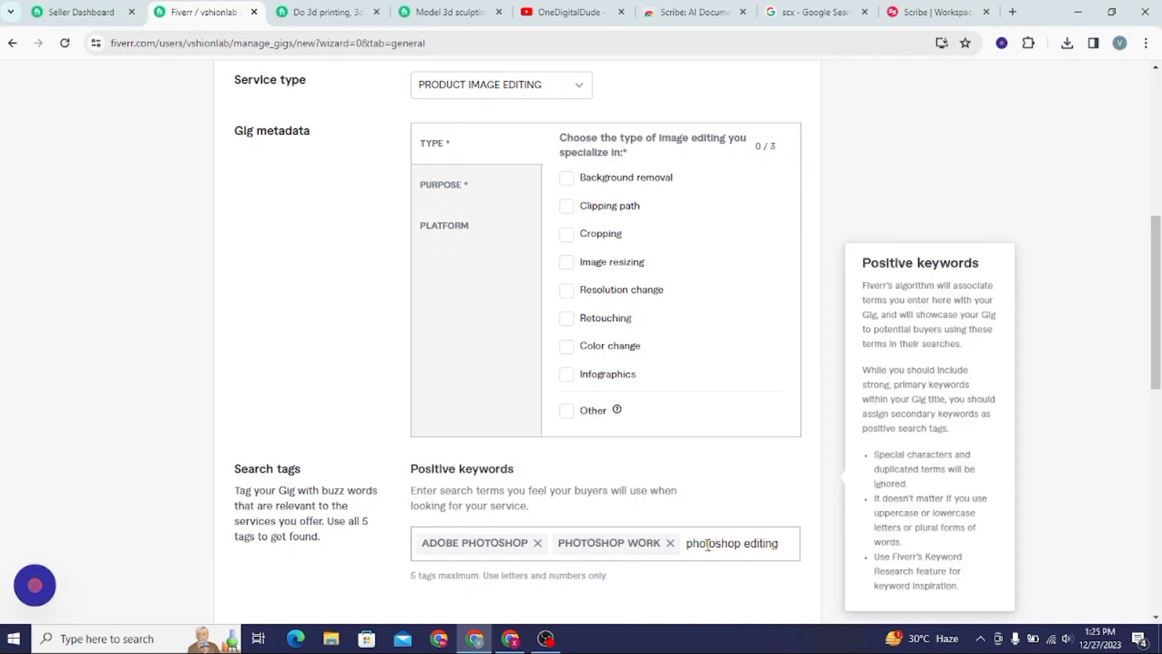
key("Return")
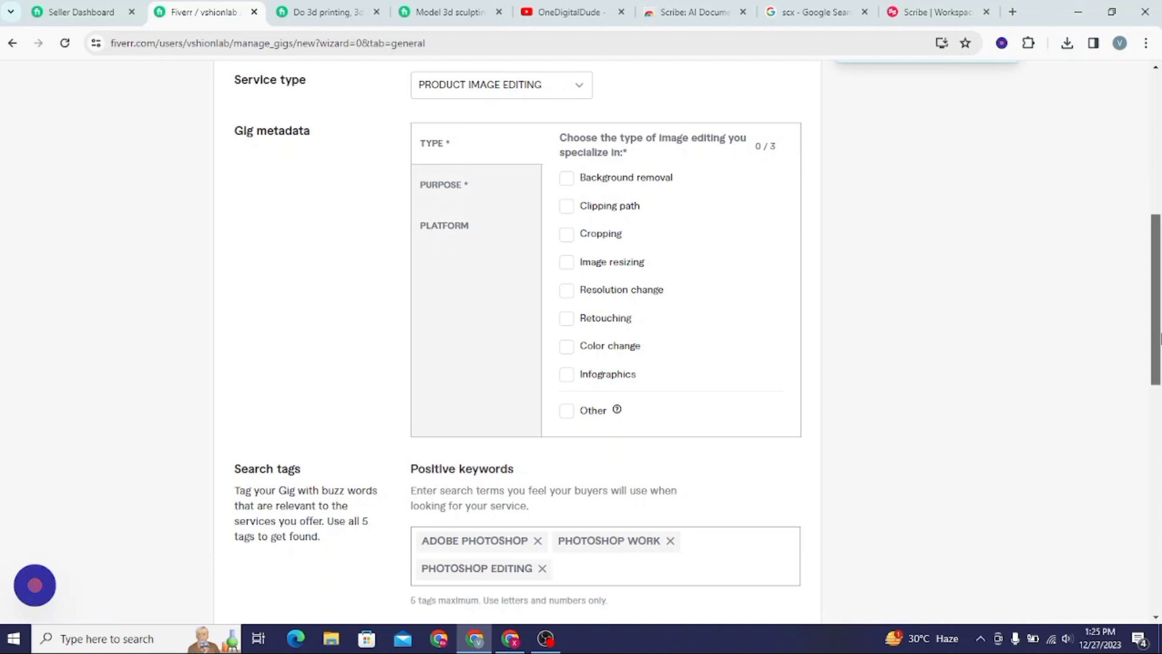
scroll(851, 527, "down", 3)
left_click(785, 548)
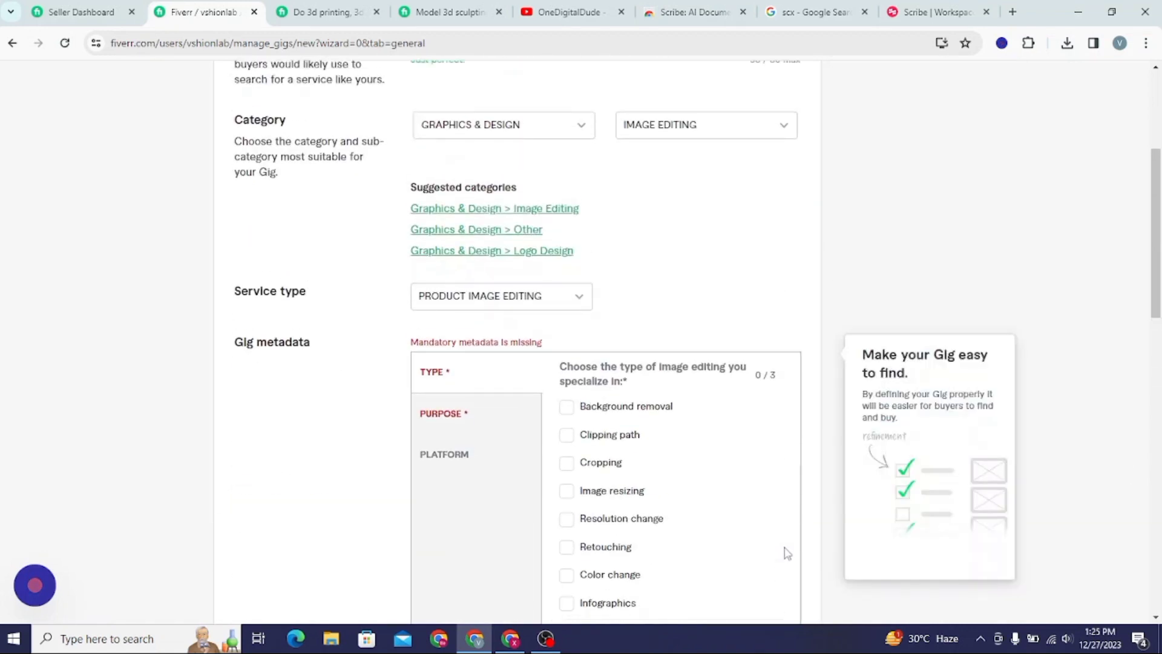
Set the gig metadata type to Background removal and the purpose to Brand website and Marketing, and save the overview.
left_click(566, 406)
left_click(474, 408)
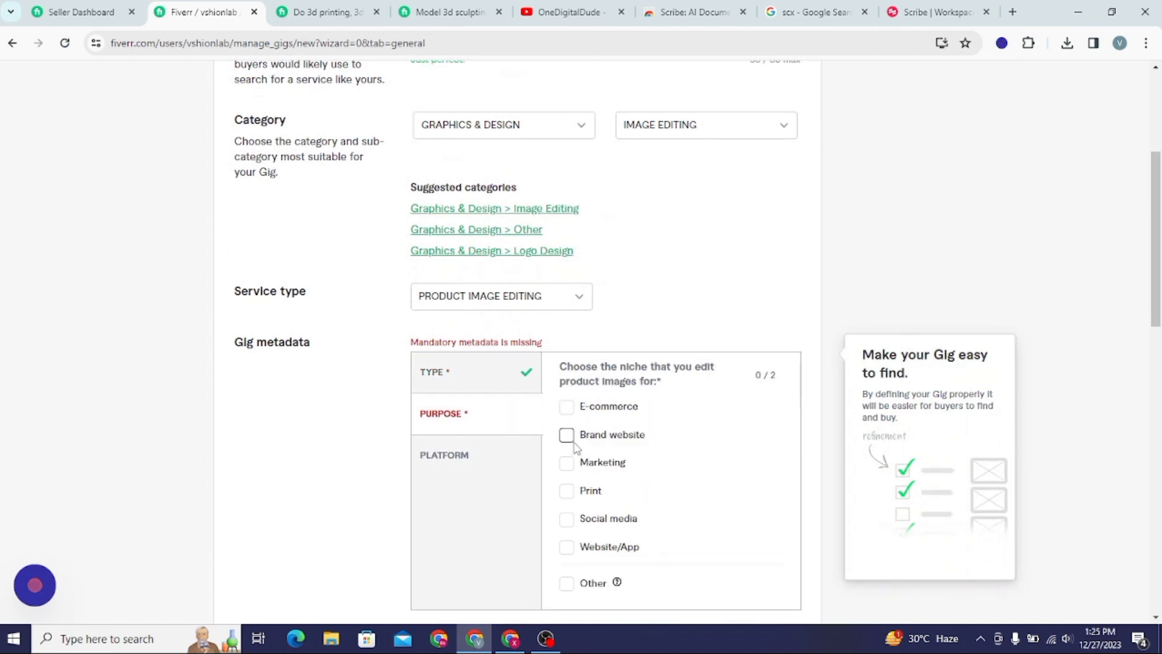
left_click(566, 434)
left_click(566, 462)
left_click_drag(1155, 299, 1159, 427)
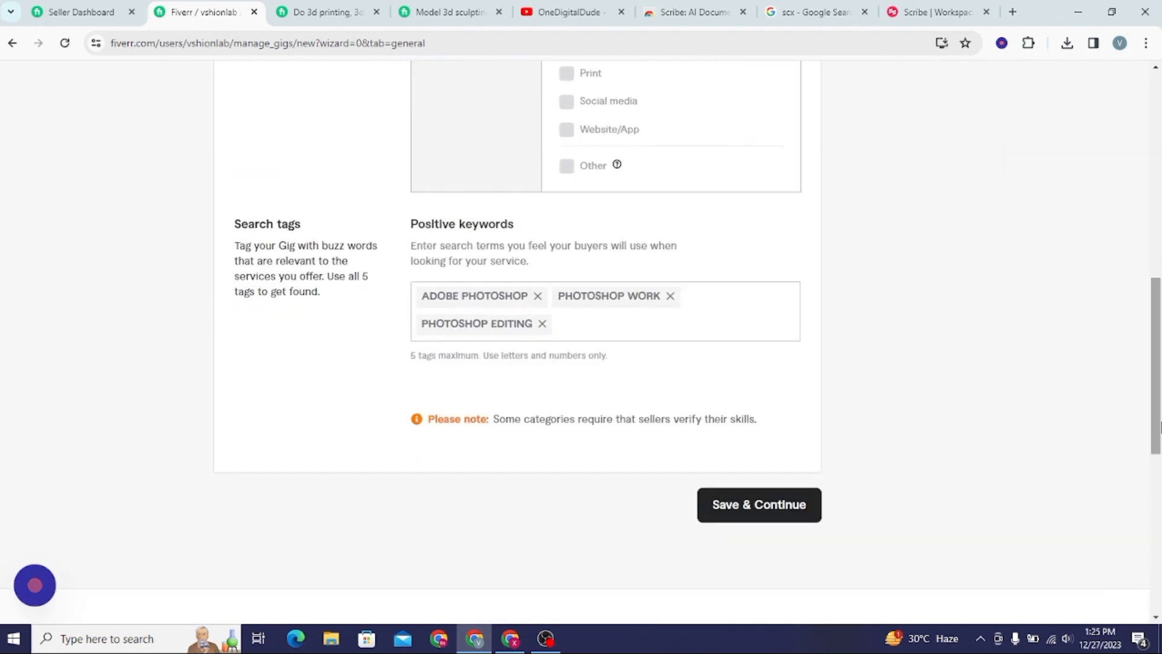
left_click(778, 506)
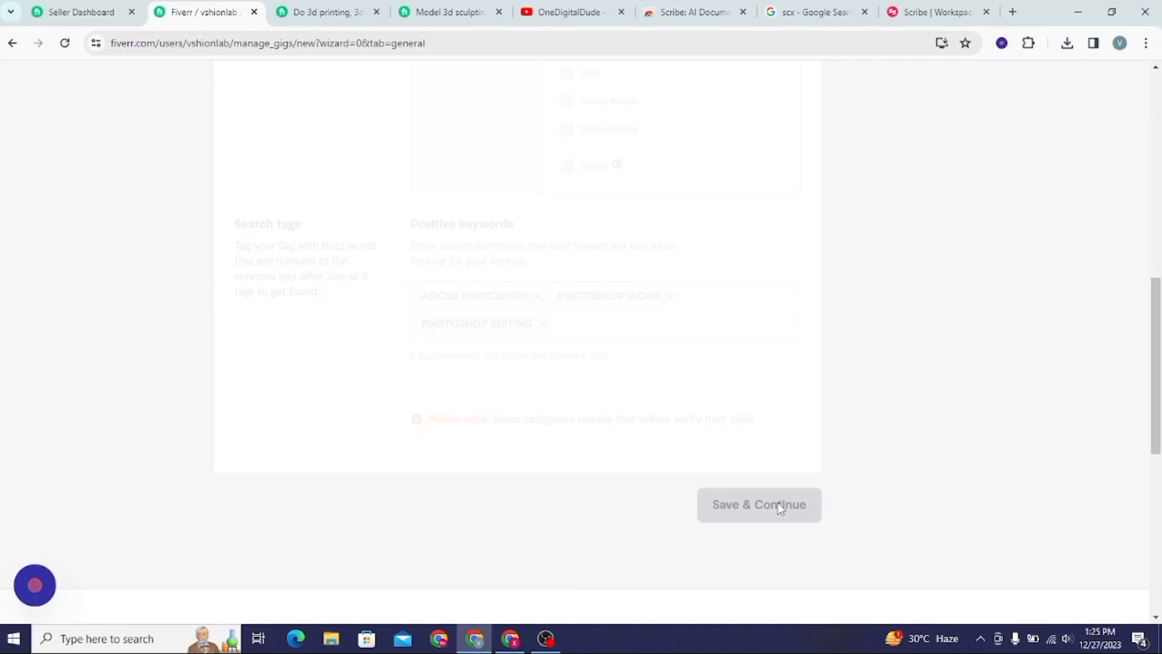
Complete the running Scribe capture from its floating controls so that the step-by-step guide is generated.
left_click(1004, 45)
left_click(47, 593)
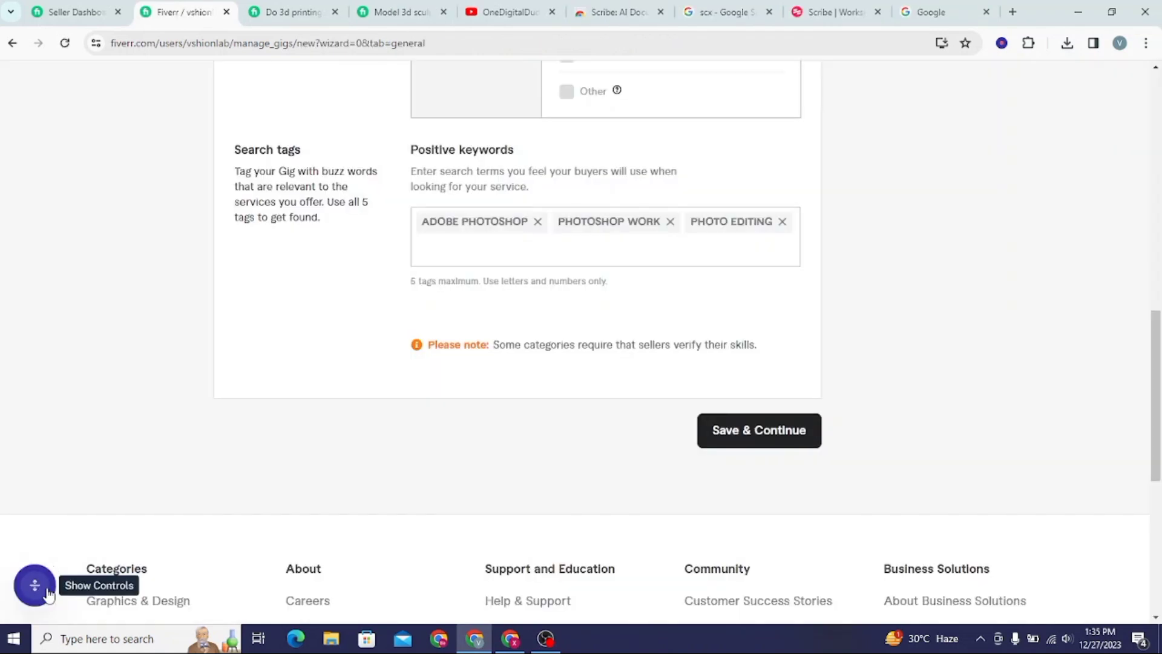
left_click(34, 584)
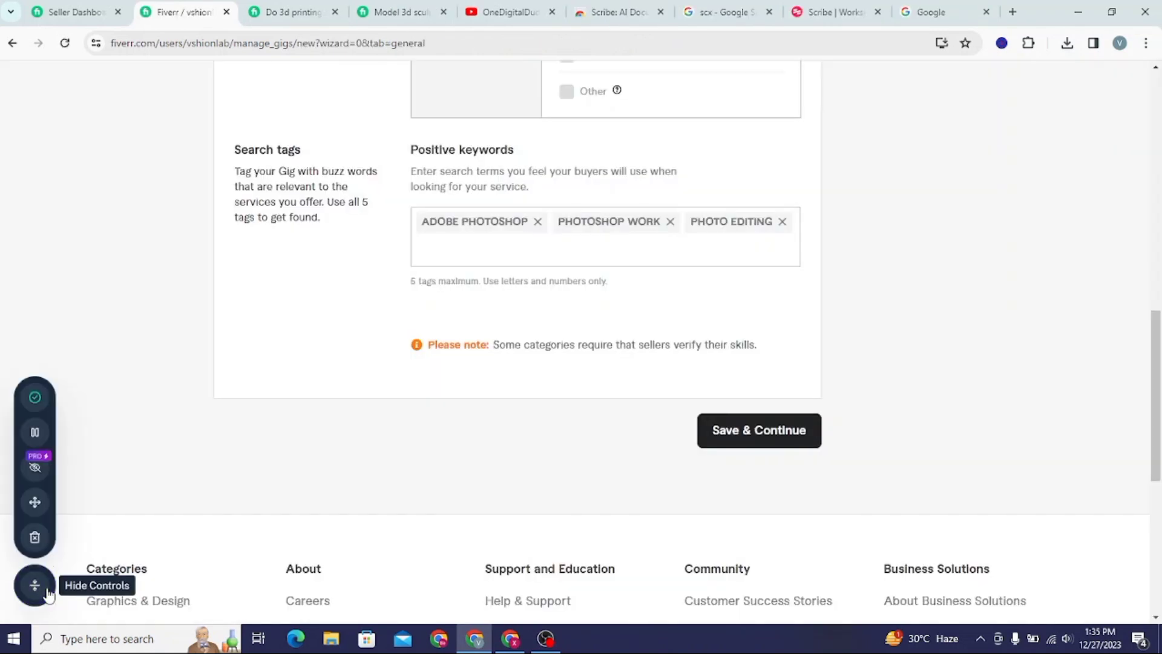
left_click(34, 399)
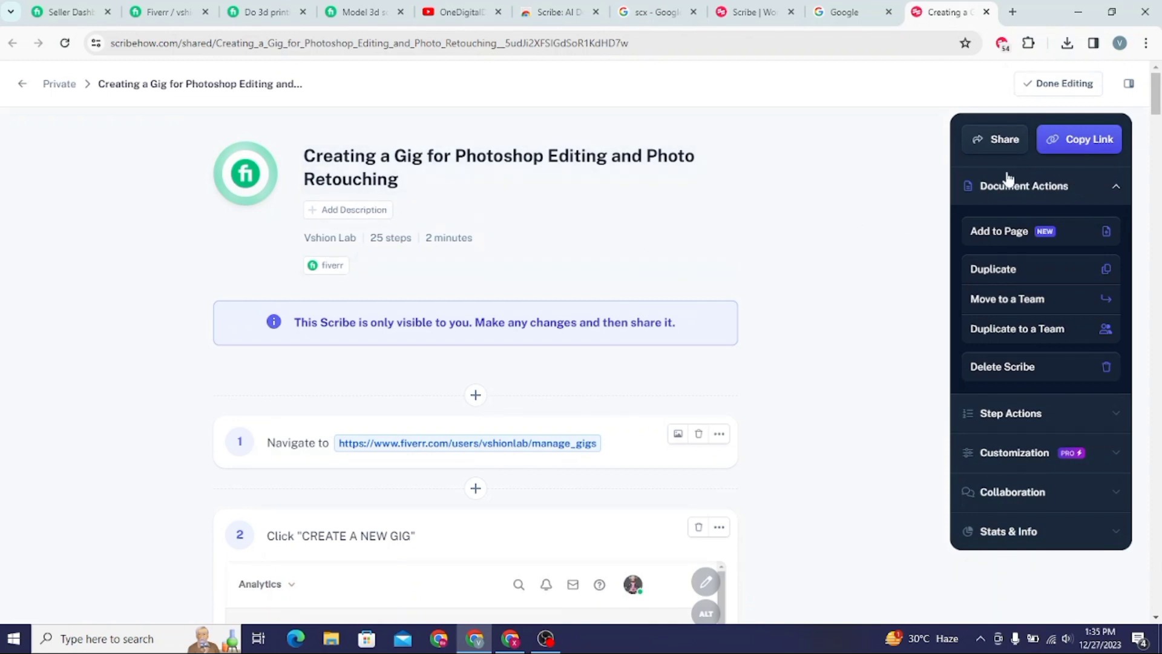
Review the generated guide's captured steps and screenshots, from opening the Gigs page through selecting the service type.
left_click_drag(1157, 109, 1158, 124)
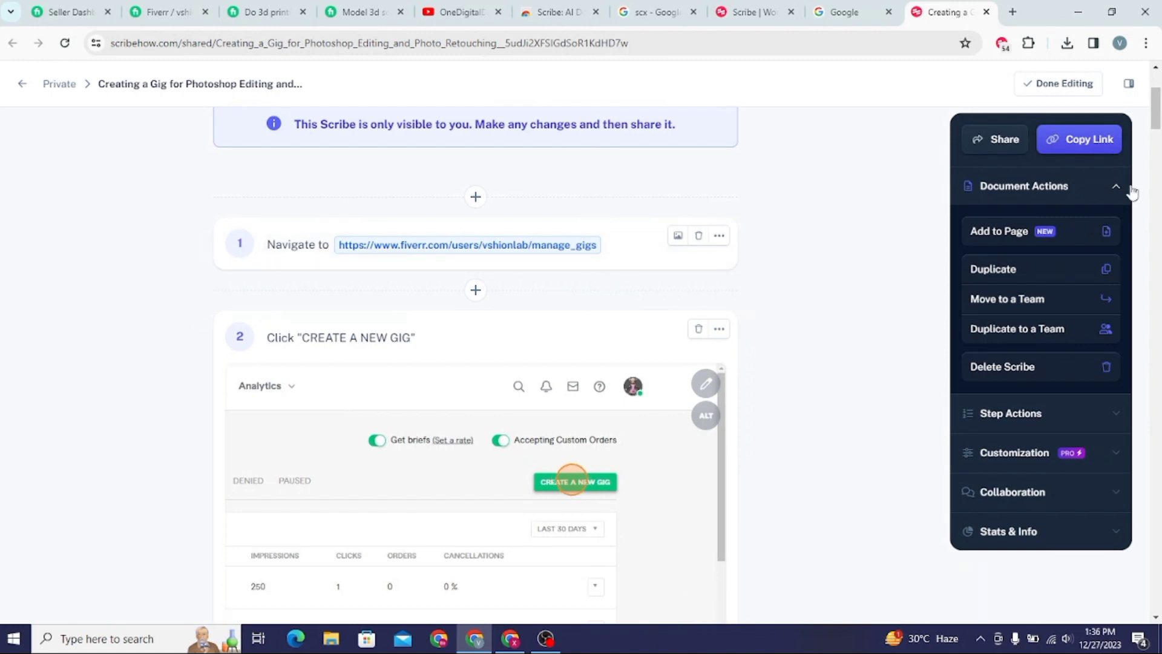
scroll(1157, 115, "down", 5)
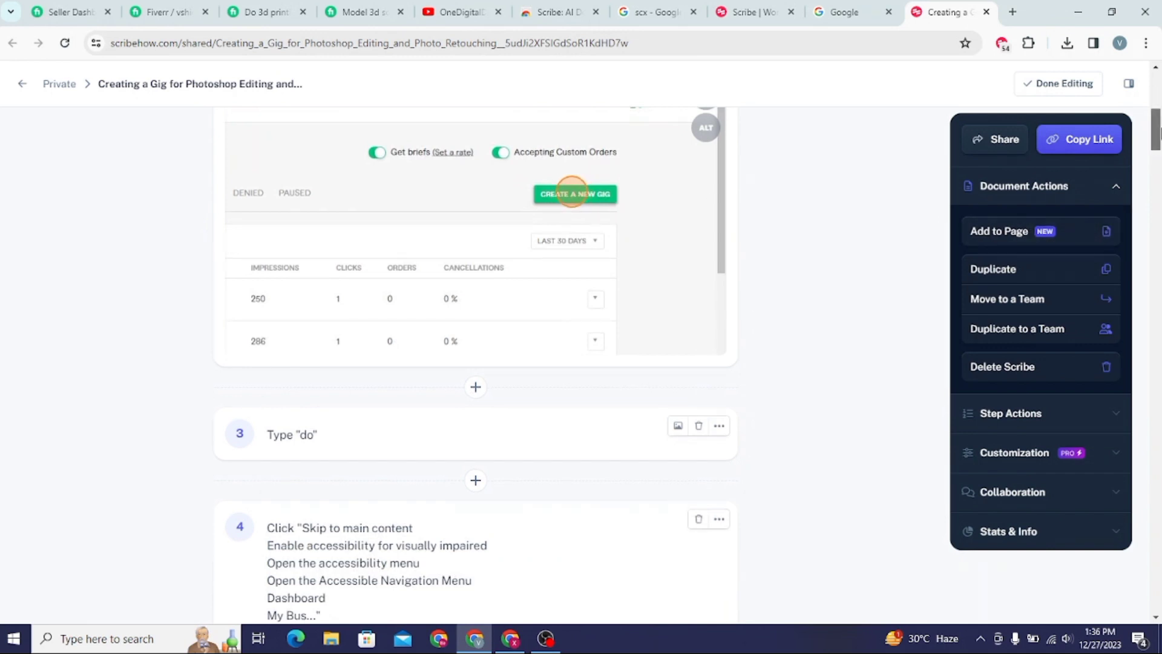
scroll(526, 177, "down", 5)
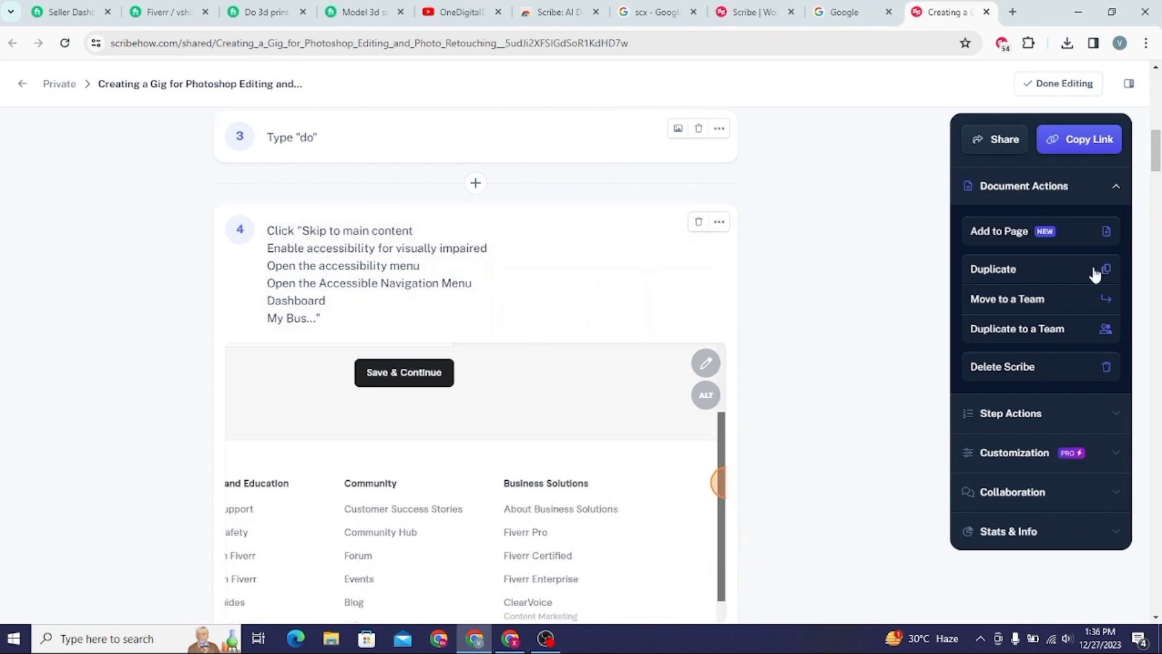
left_click_drag(1159, 173, 1157, 187)
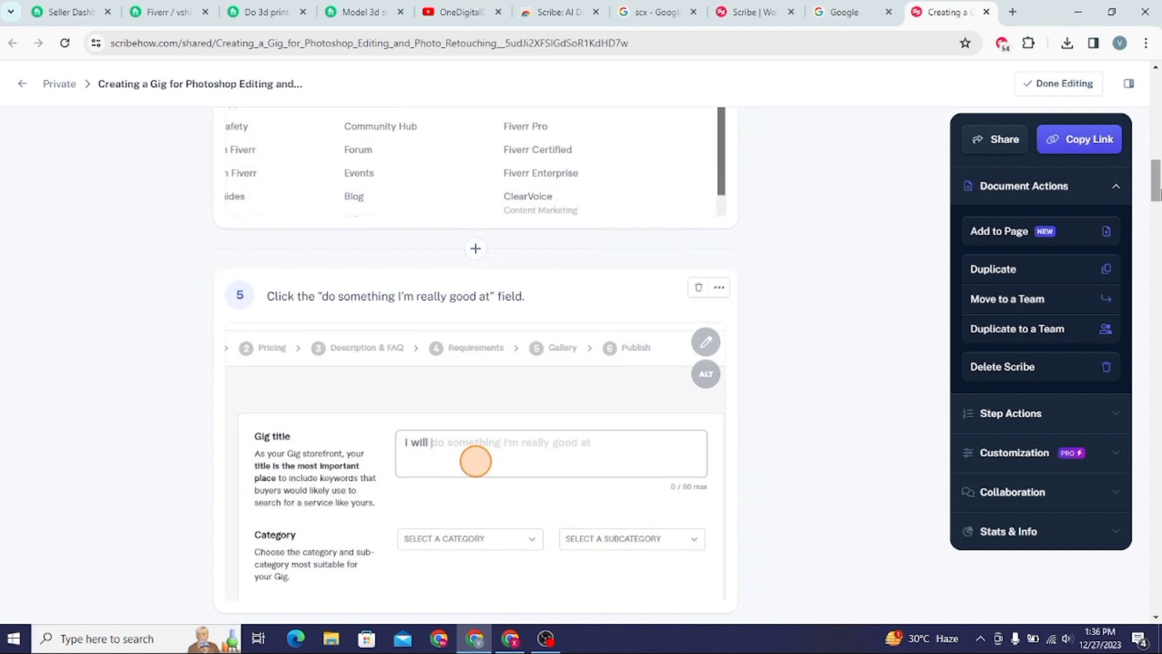
left_click_drag(1156, 183, 1156, 195)
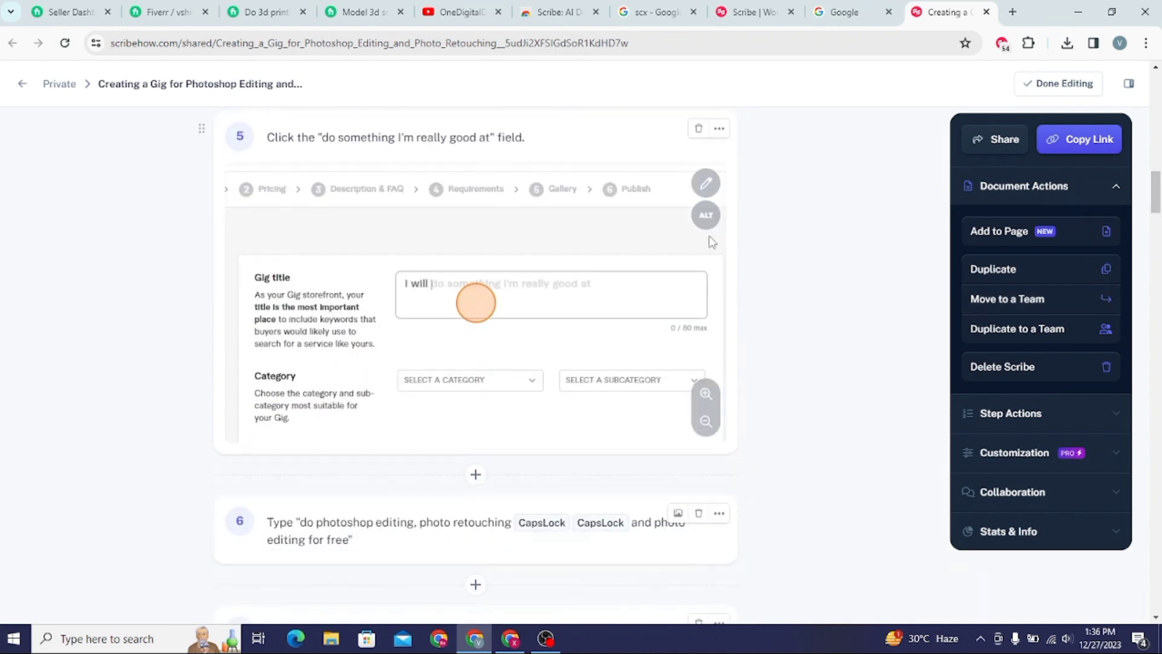
left_click_drag(1157, 190, 1159, 208)
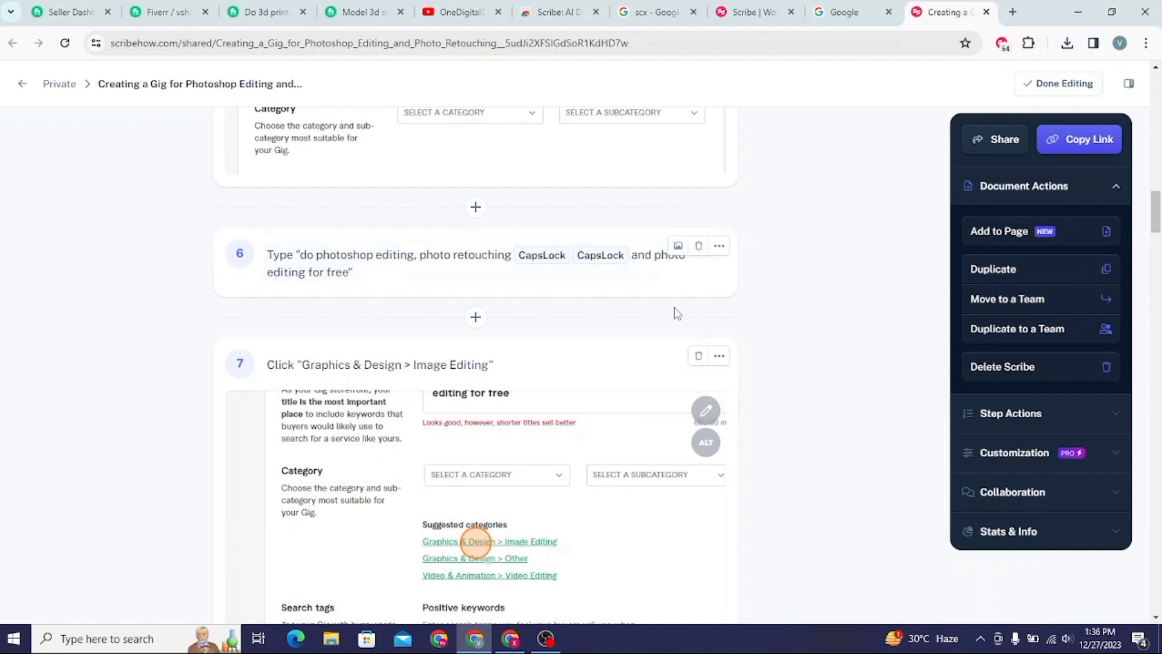
mouse_move(1077, 242)
scroll(789, 224, "down", 3)
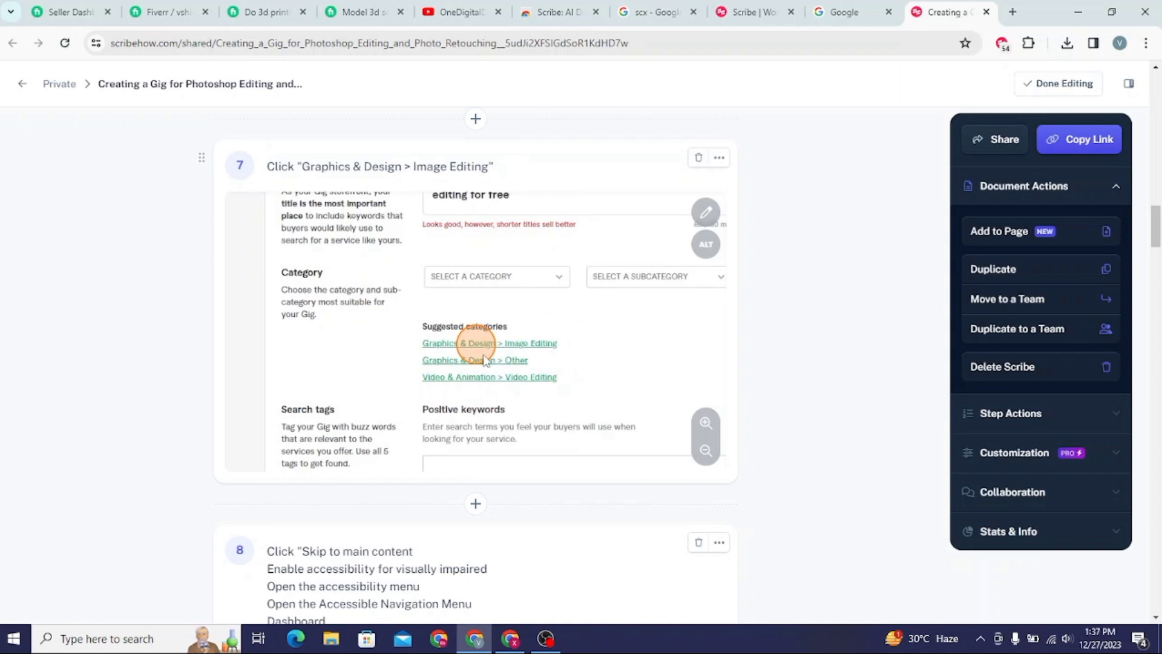
scroll(1158, 243, "down", 8)
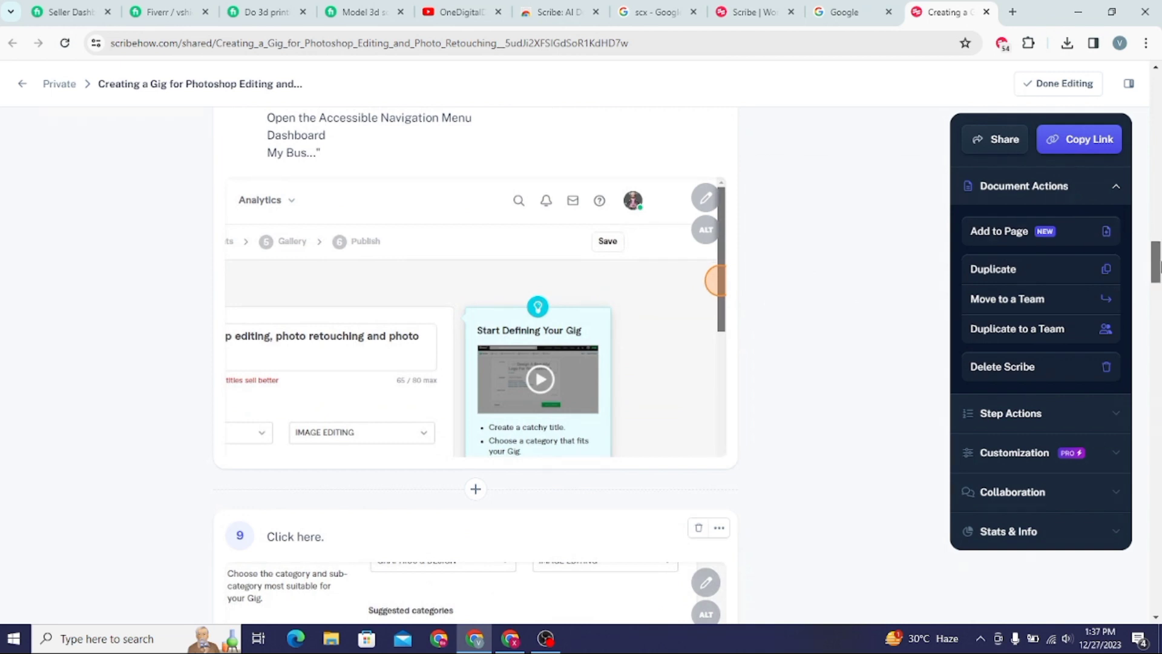
scroll(1158, 251, "down", 6)
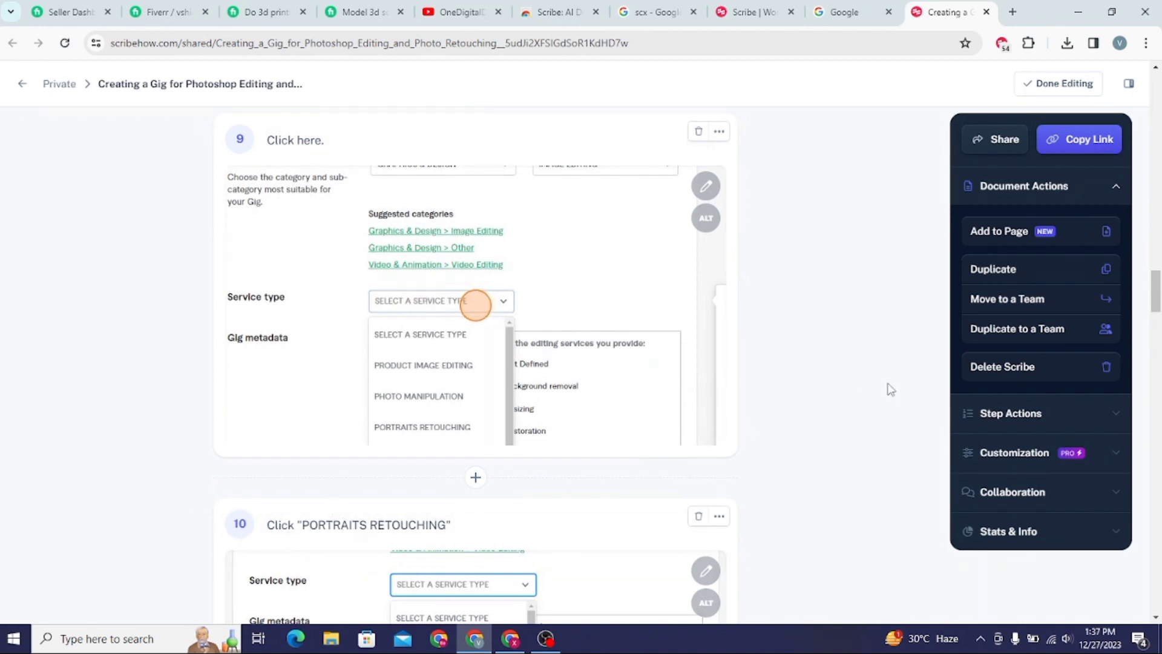
Make the guide shareable by copying its link from the sharing options, and open the e-mail field for inviting people.
left_click_drag(1159, 291, 1158, 179)
left_click(974, 148)
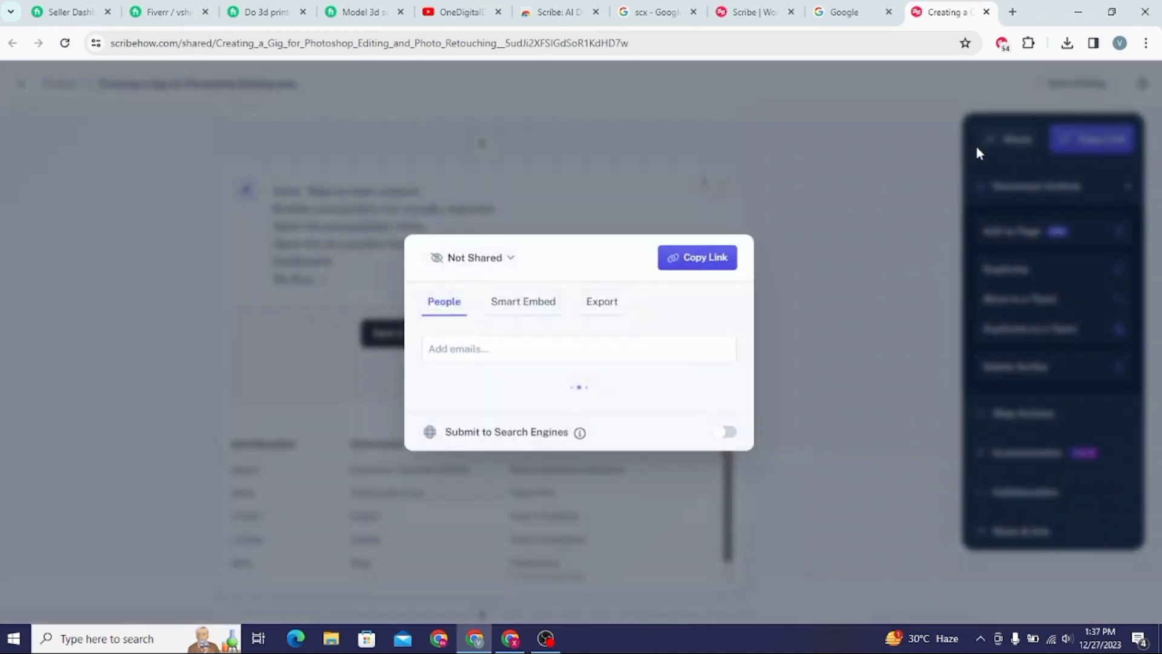
left_click(685, 262)
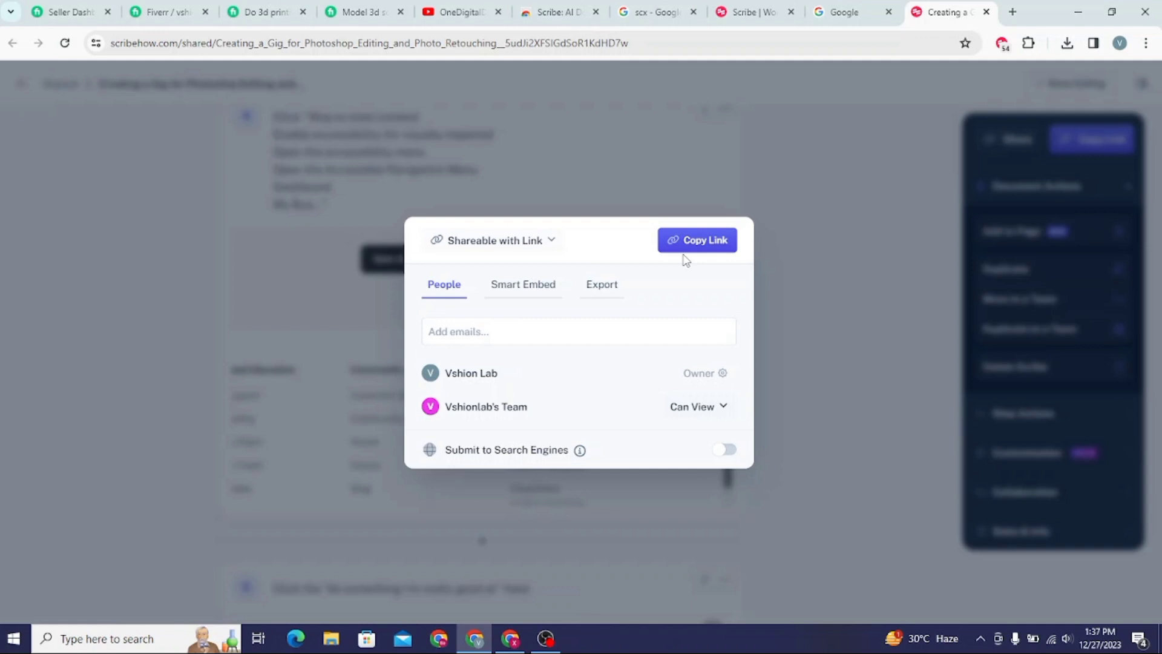
left_click(550, 334)
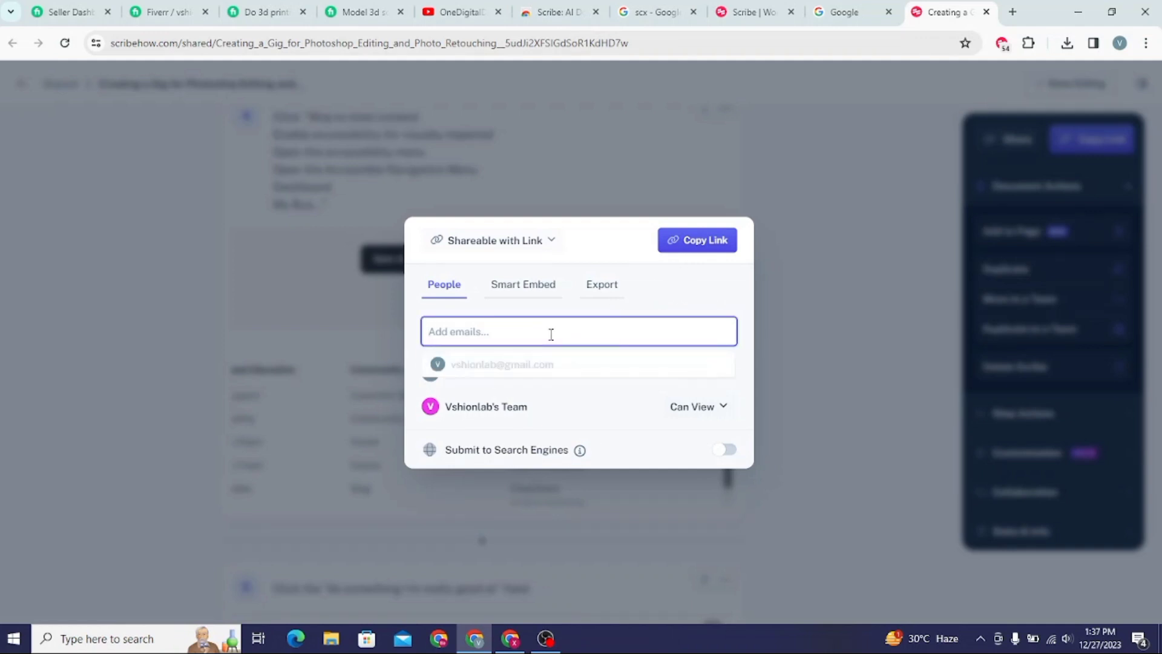